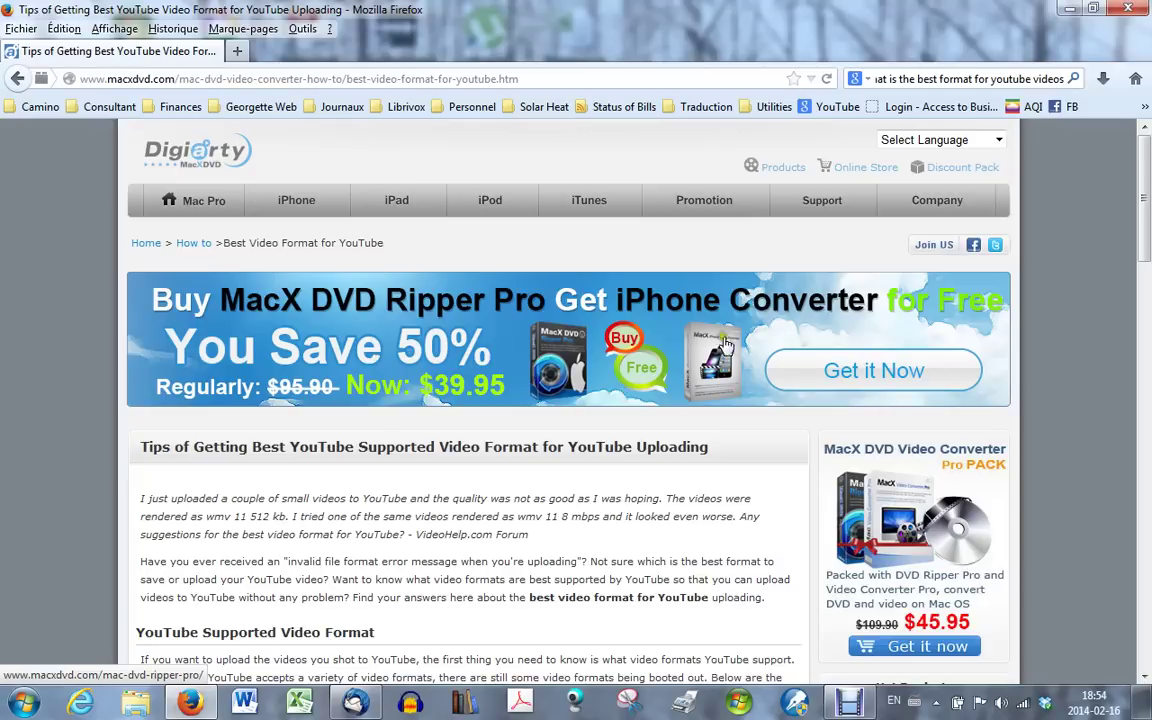
Minimize the Firefox window showing the MacXDVD article to reveal the desktop
left_click(1068, 12)
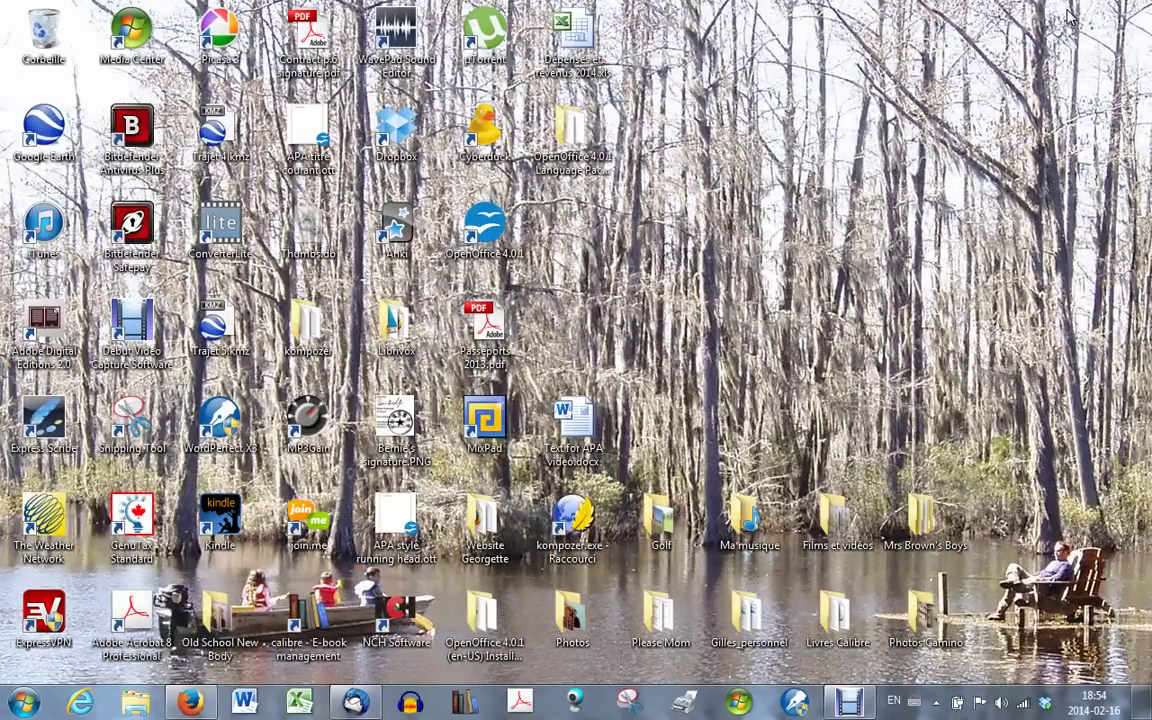
Launch OpenOffice 4.0.1 from the desktop and start a new blank Text Document
double_click(487, 240)
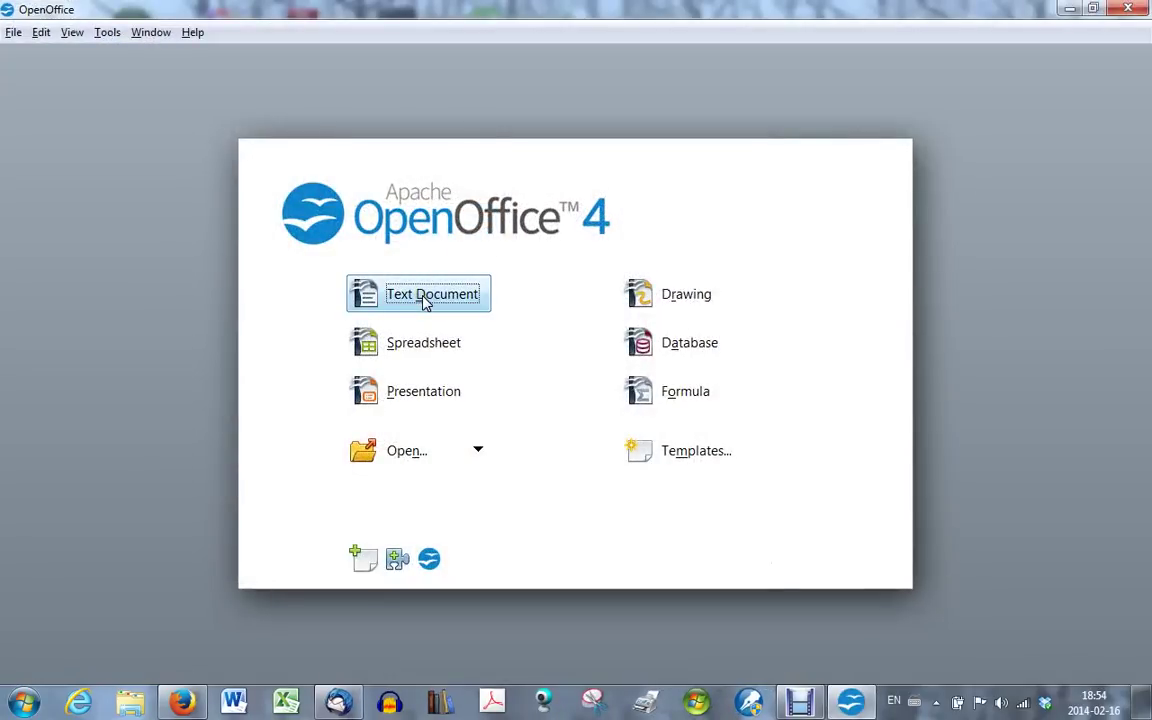
left_click(424, 300)
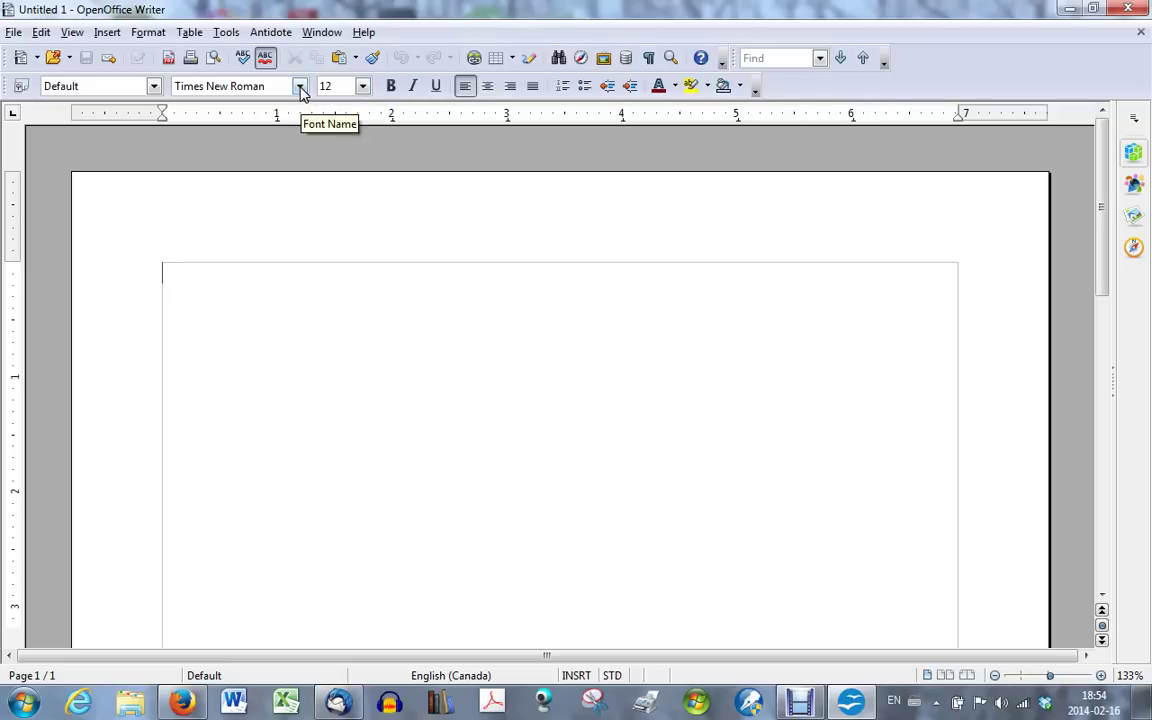
left_click(300, 87)
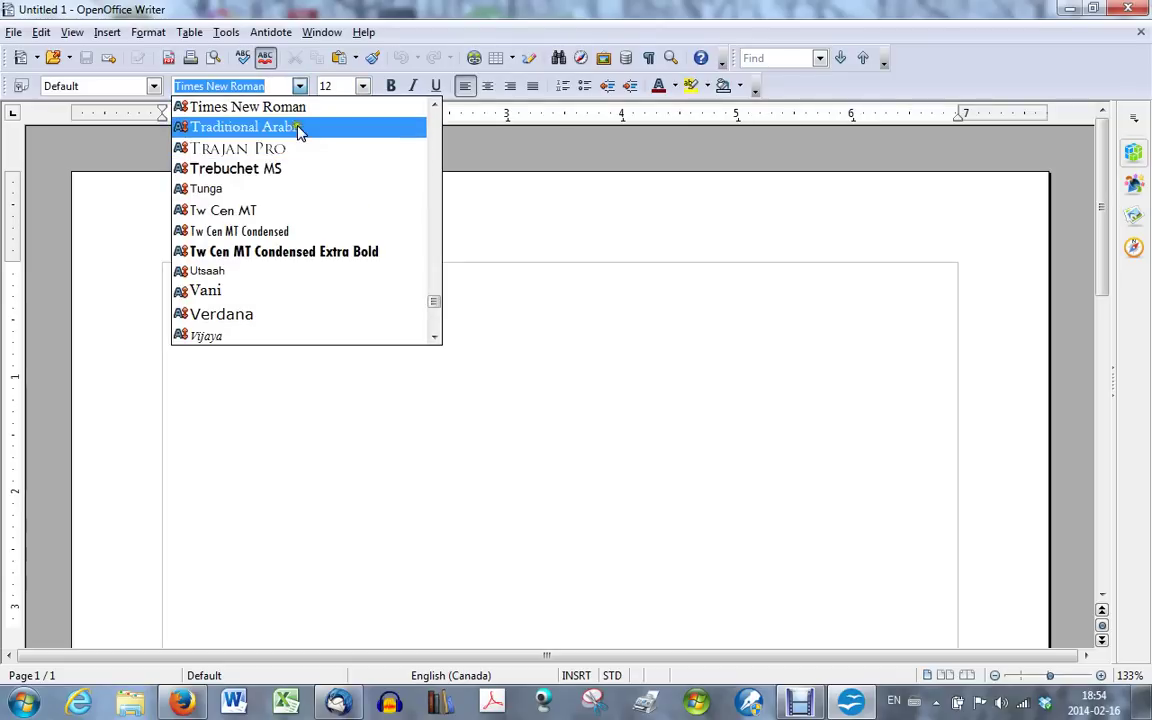
left_click(303, 108)
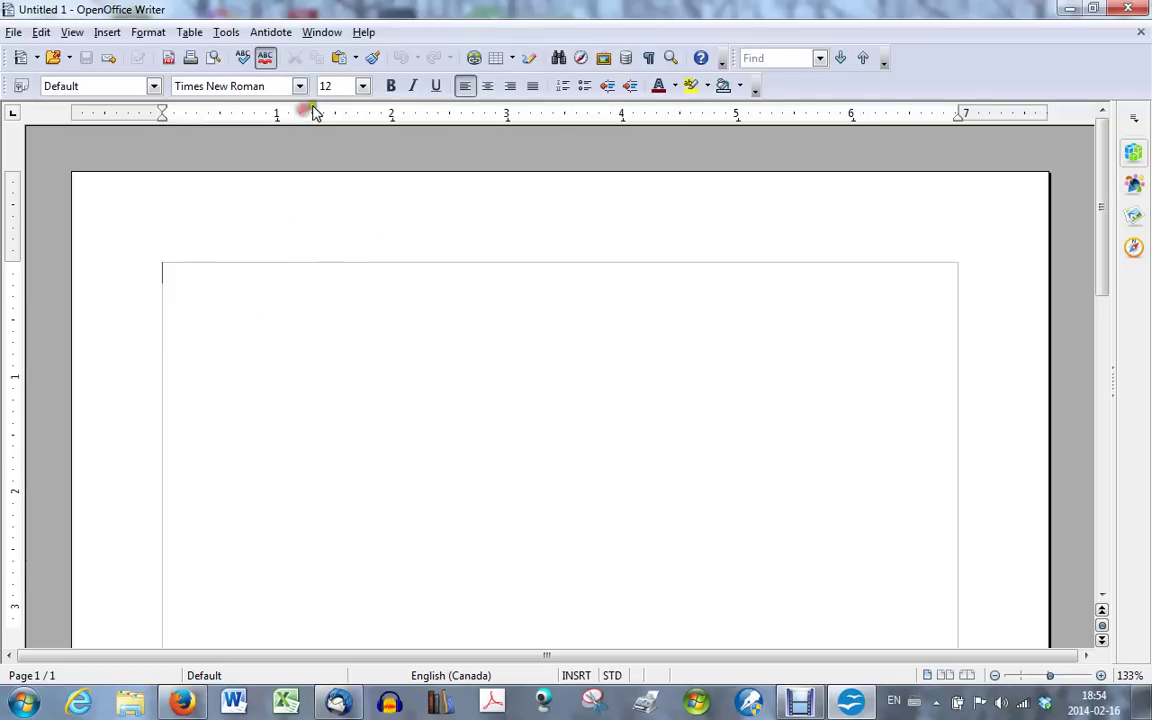
left_click(362, 87)
left_click(337, 176)
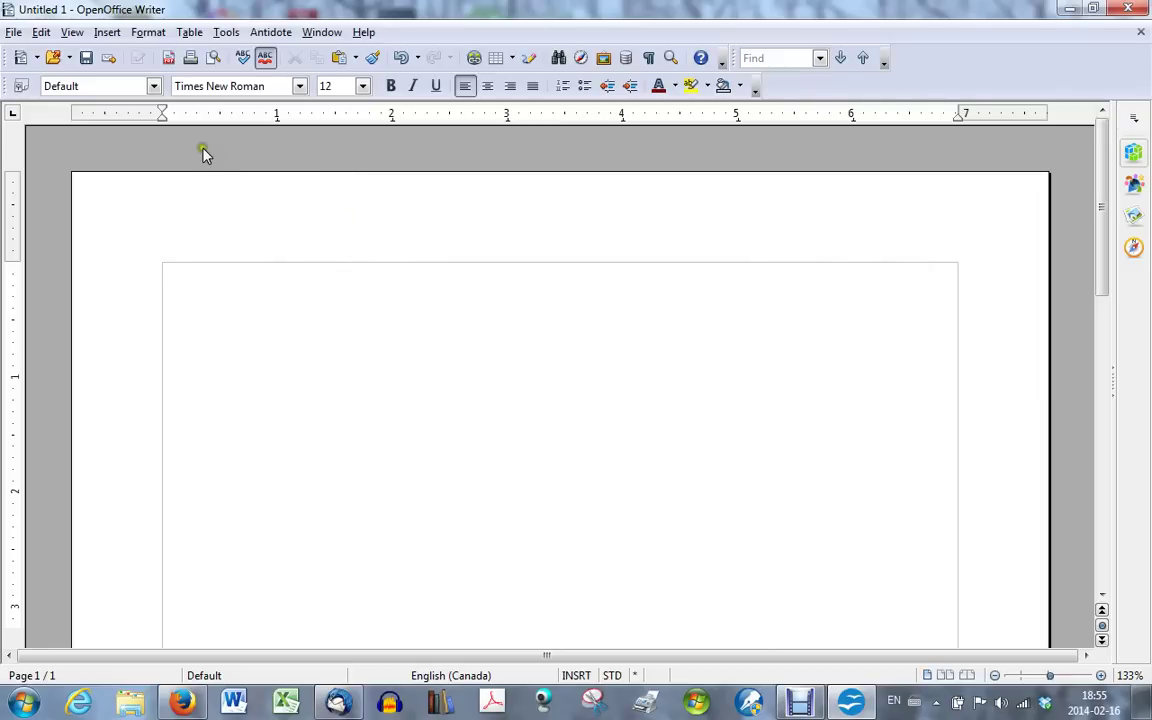
Set the left, right, top and bottom page margins to 1 inch in the Page Style dialog
left_click(147, 33)
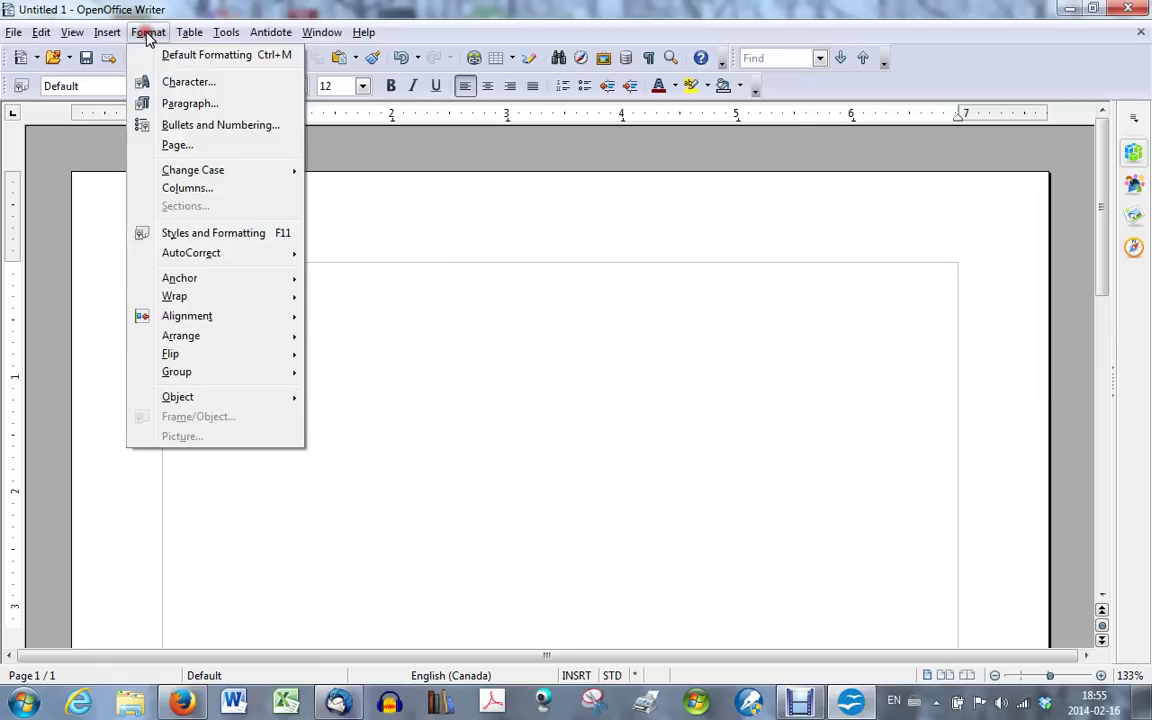
left_click(176, 146)
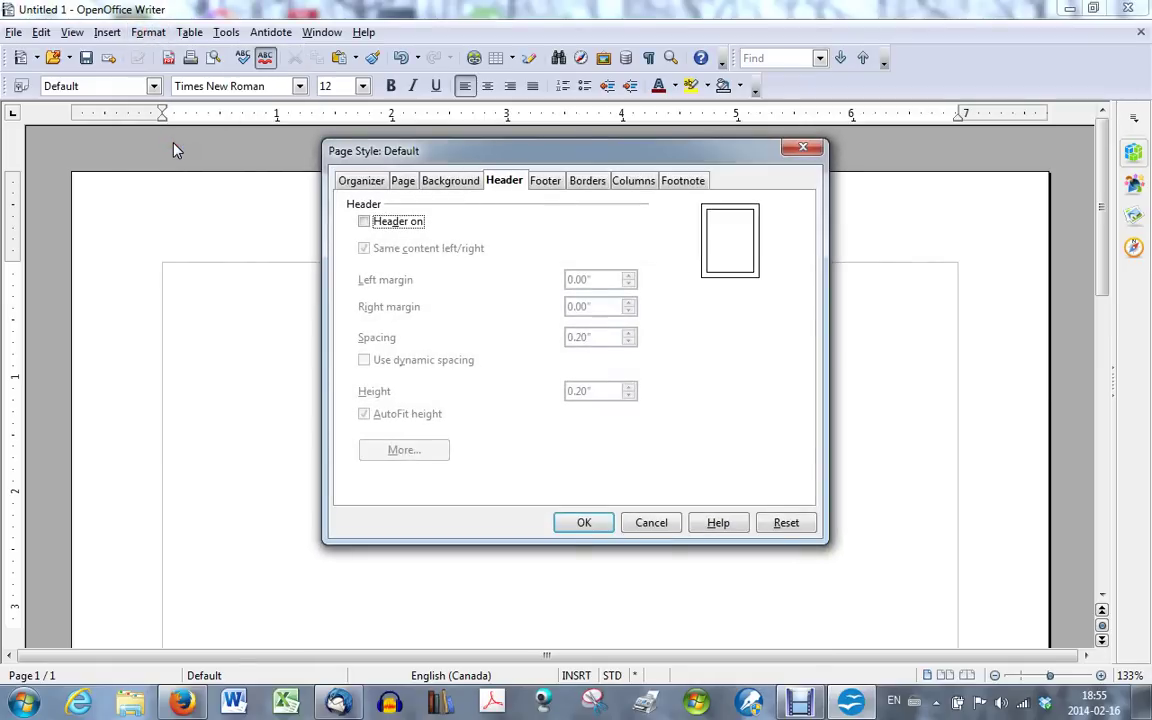
left_click(402, 181)
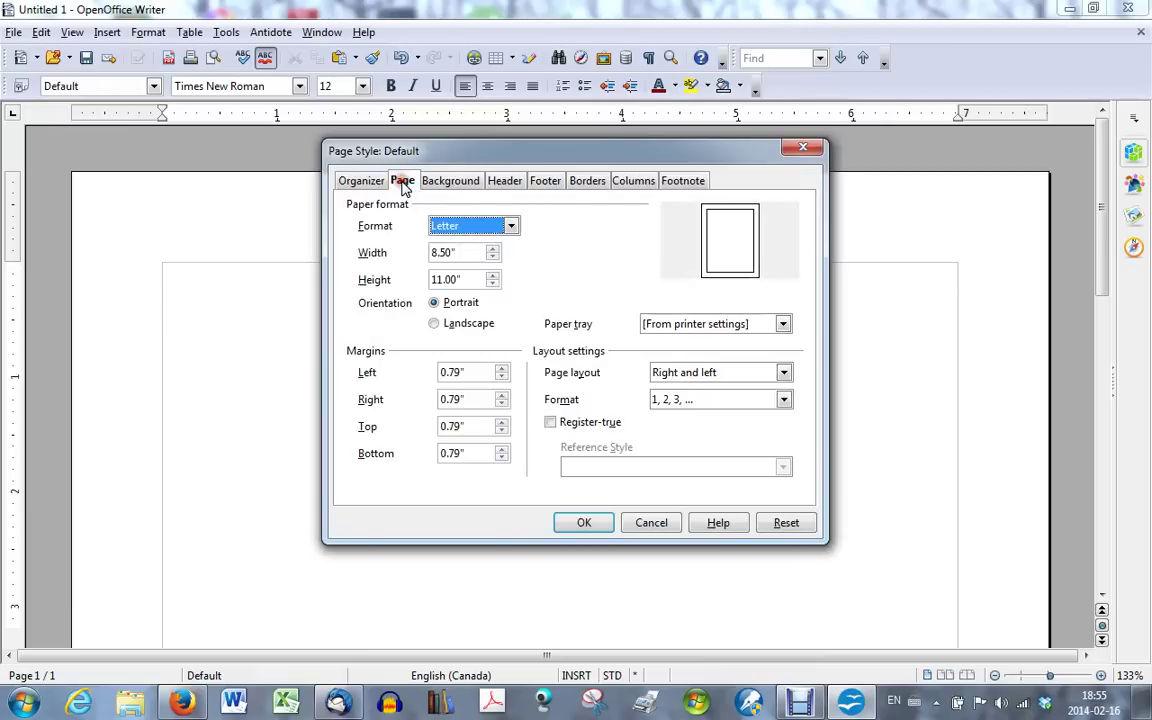
left_click(467, 373)
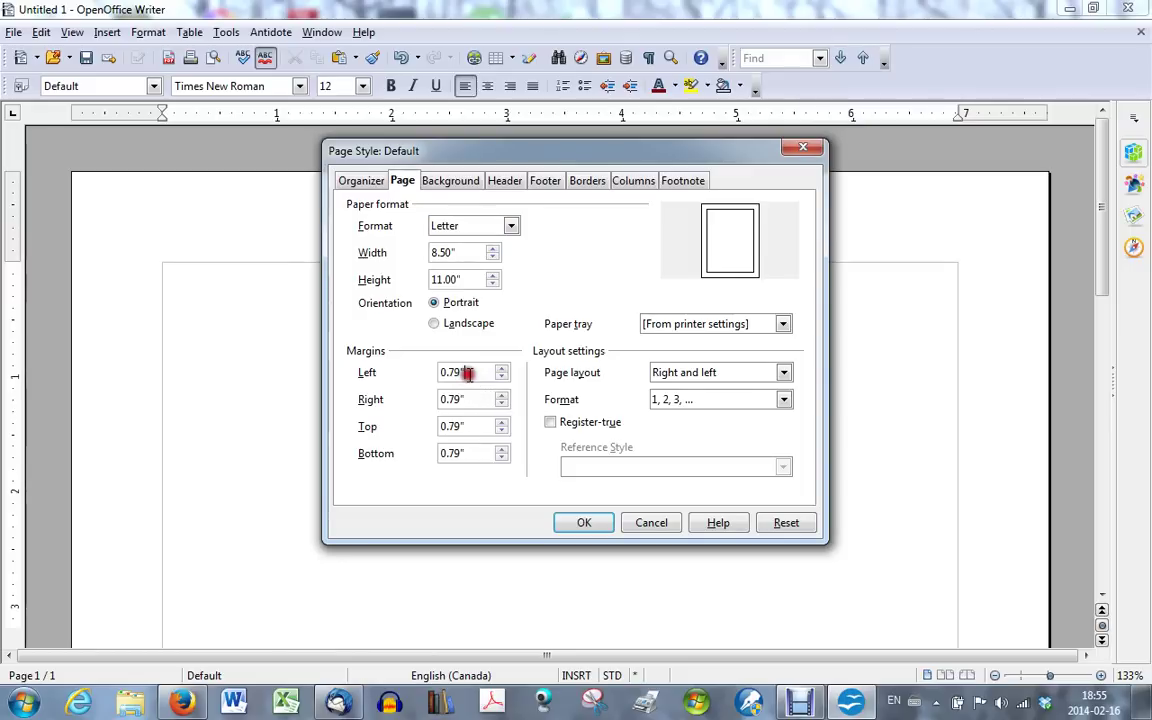
double_click(467, 373)
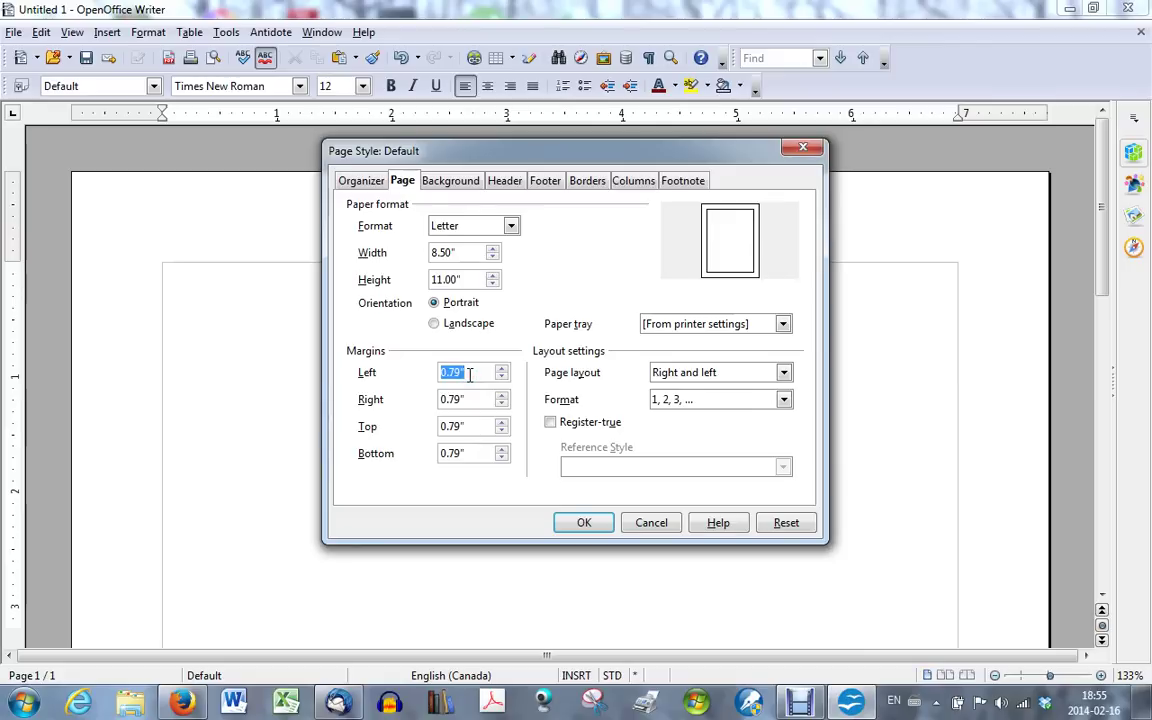
type("1")
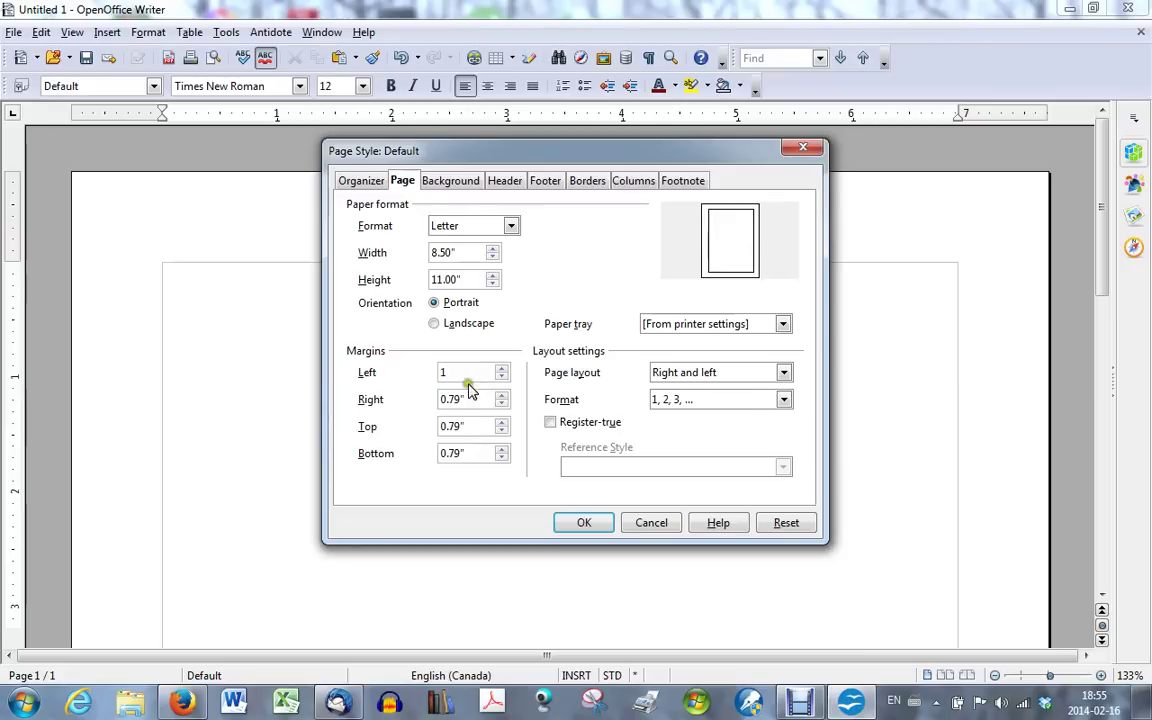
left_click(468, 399)
double_click(468, 399)
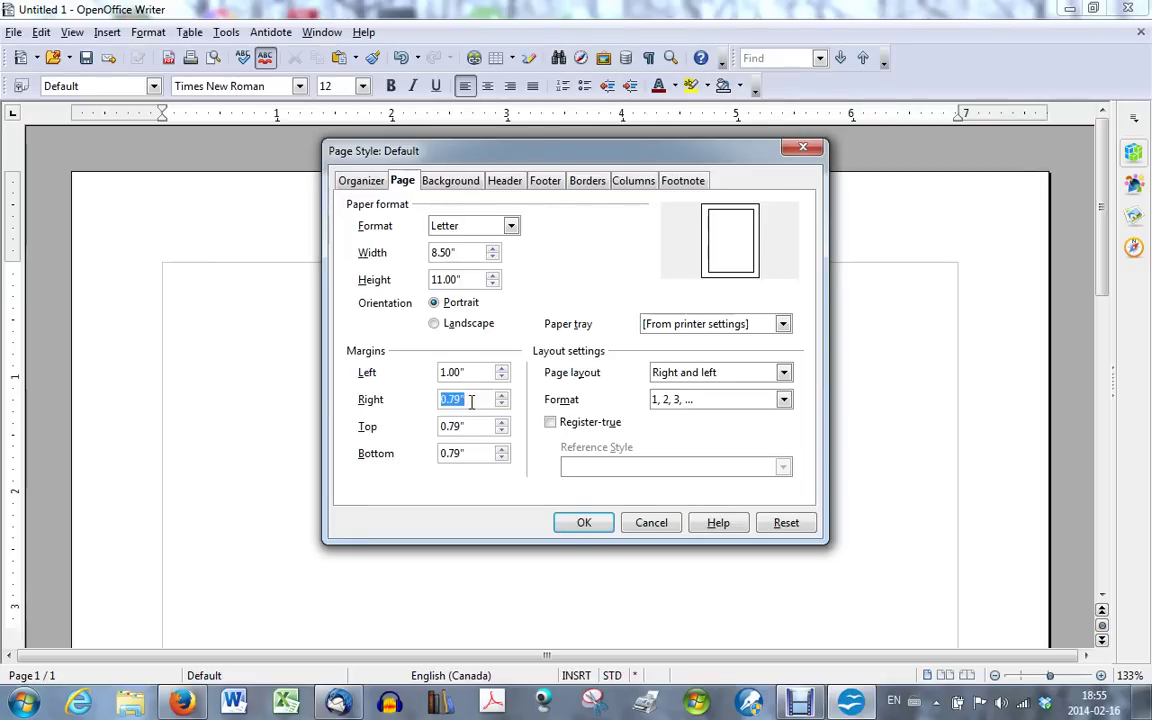
type("1")
double_click(467, 427)
type("1")
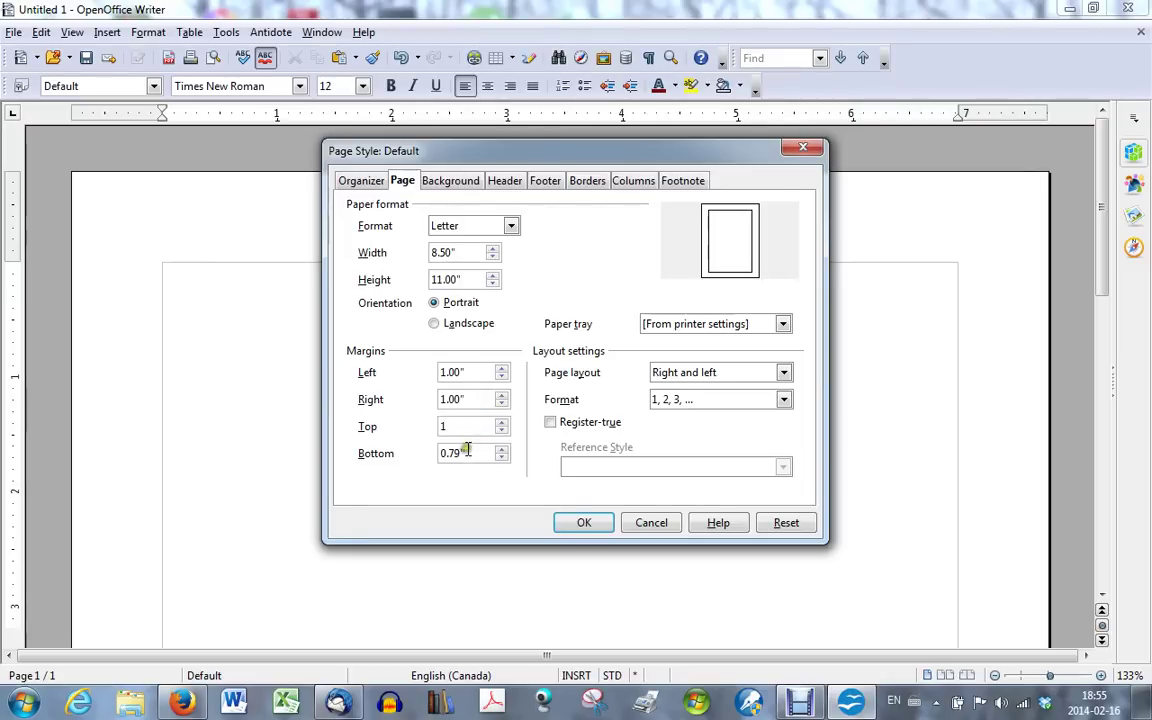
double_click(466, 453)
type("1")
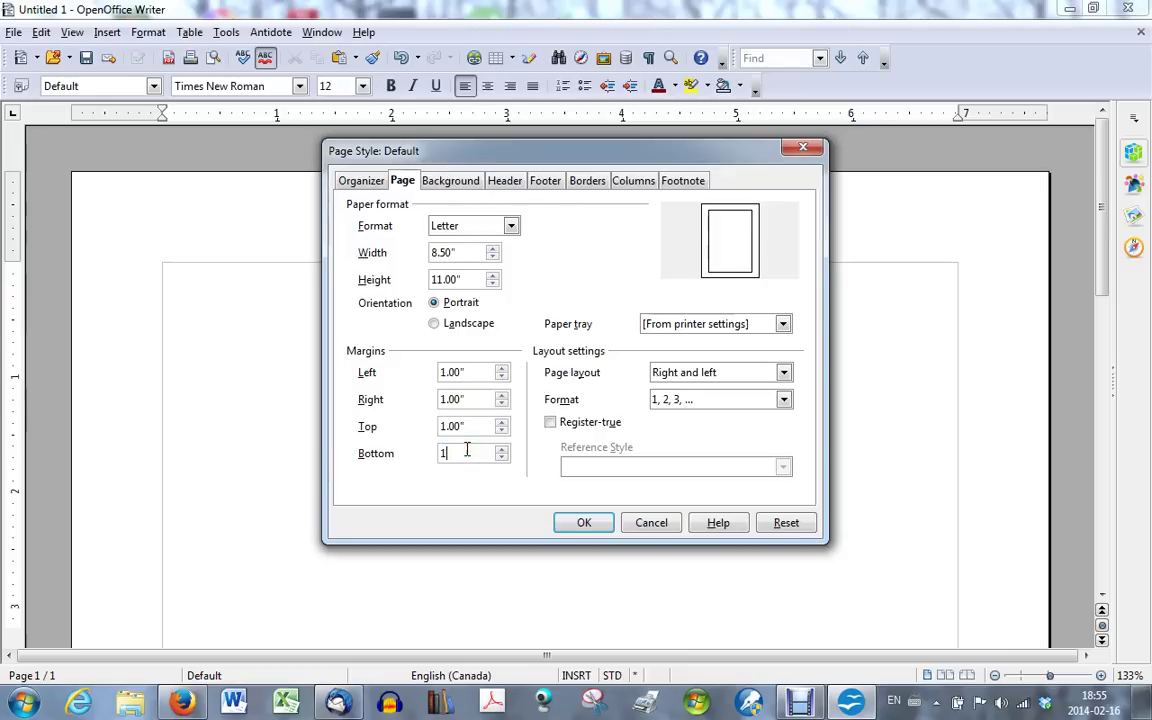
left_click(583, 523)
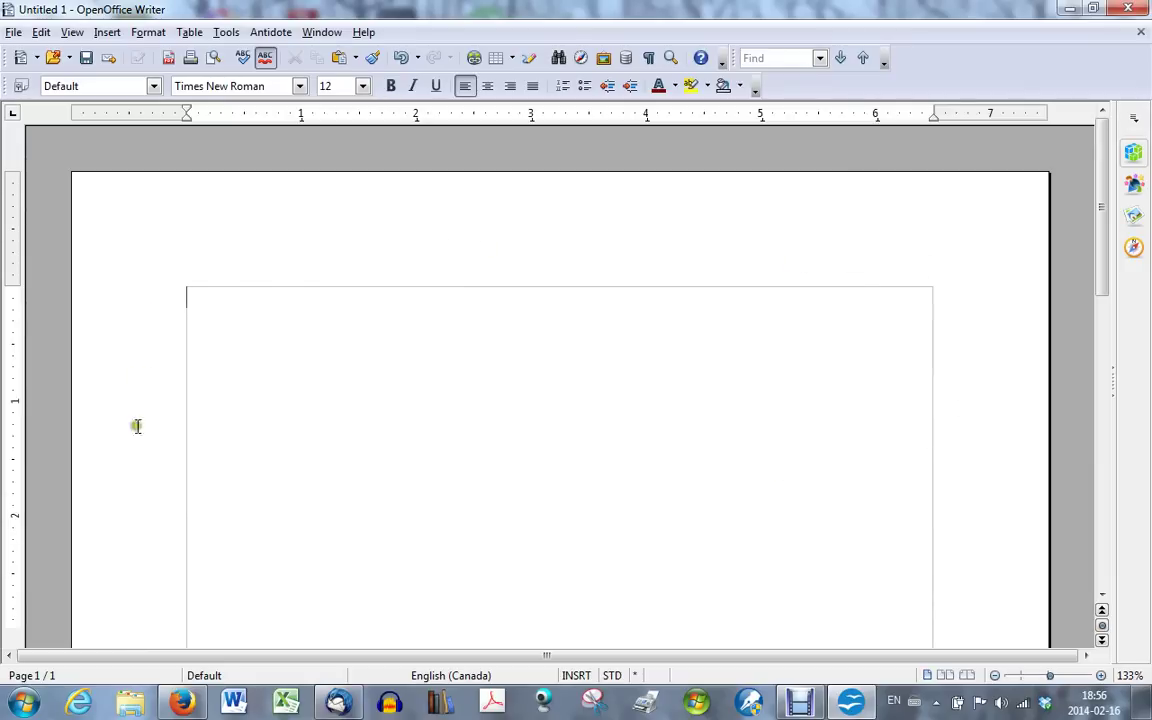
Set the paragraph line spacing to Double in the Paragraph dialog
left_click(996, 339)
left_click(146, 34)
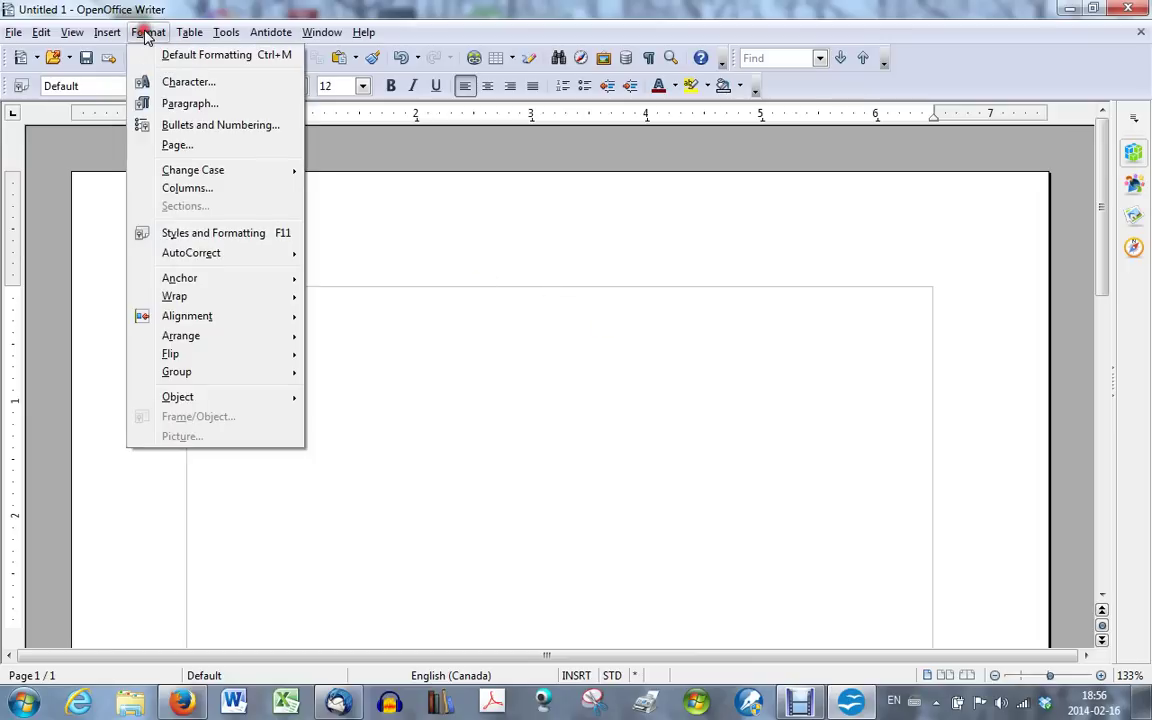
left_click(176, 105)
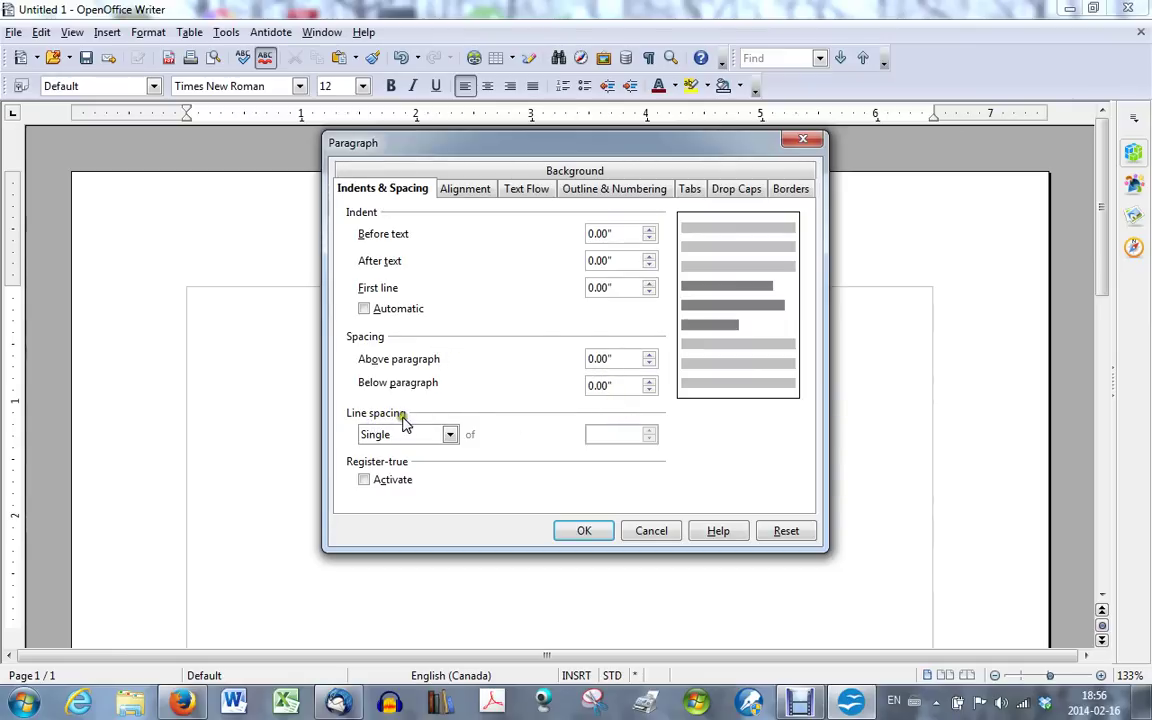
left_click(450, 438)
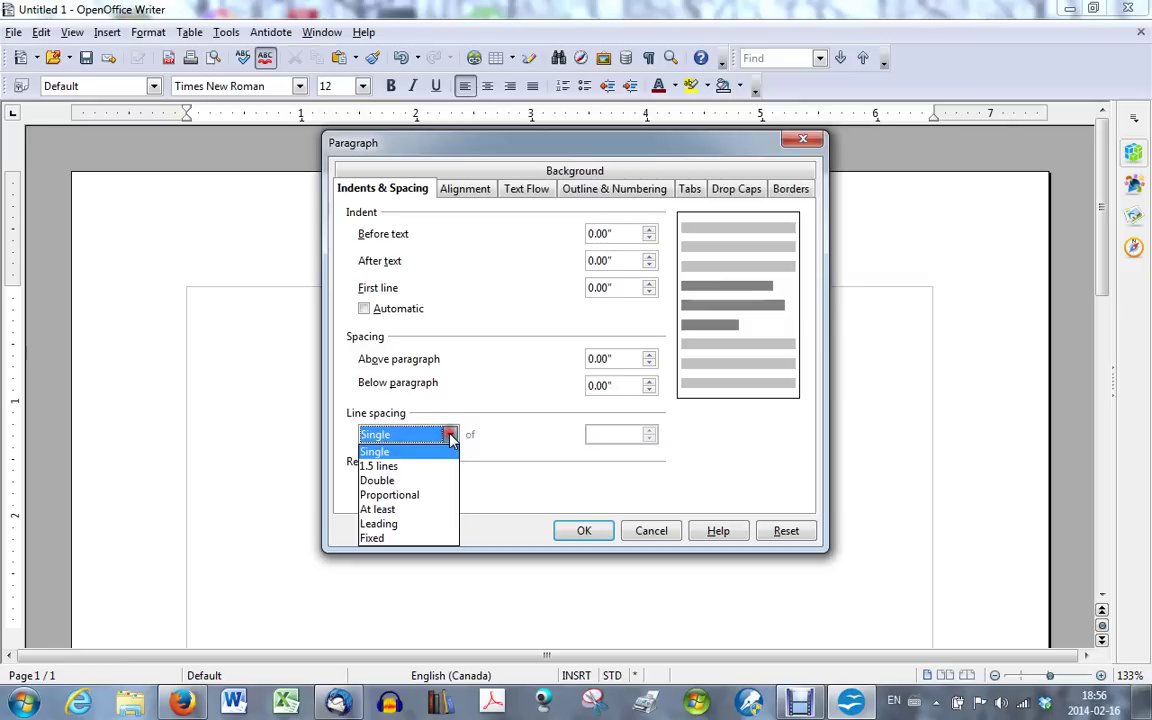
left_click(414, 482)
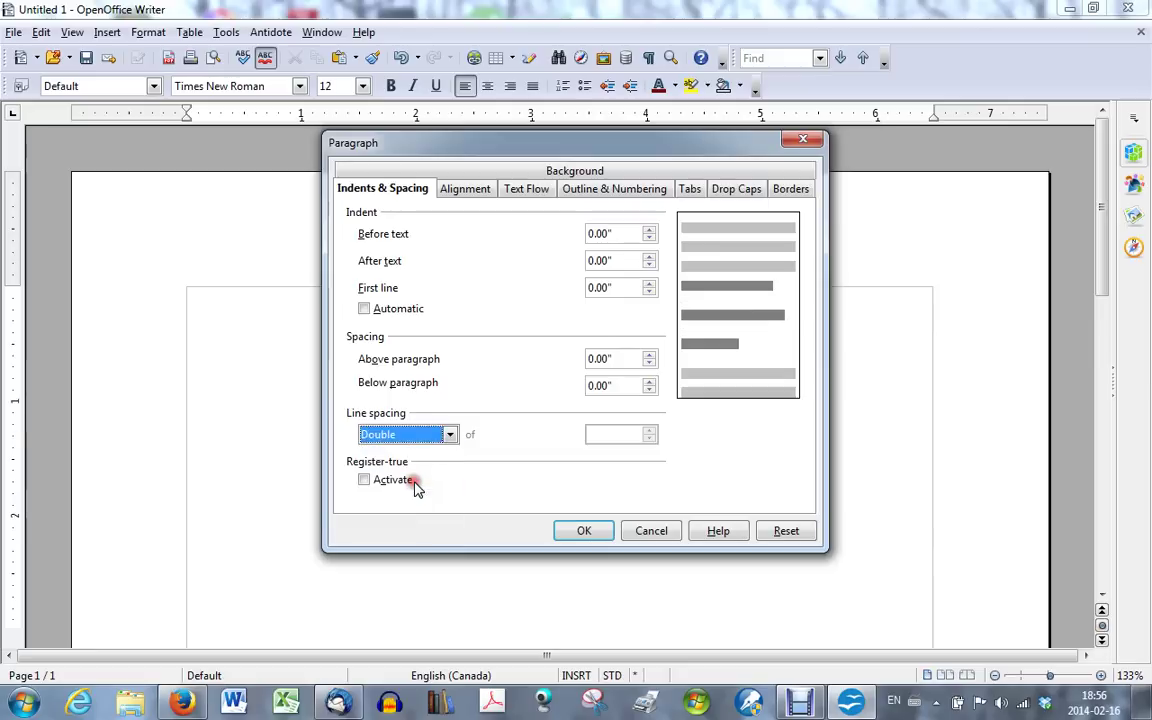
left_click(581, 533)
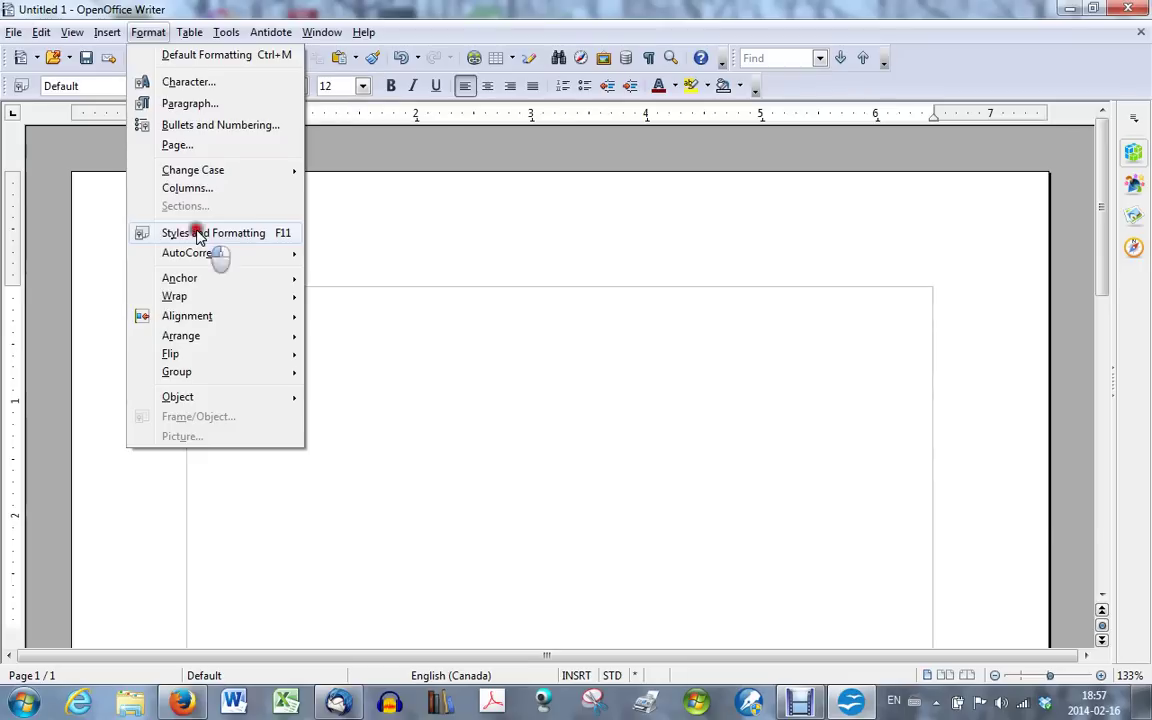
Show the Styles and Formatting panel listing Page Styles instead of paragraph styles
left_click(198, 233)
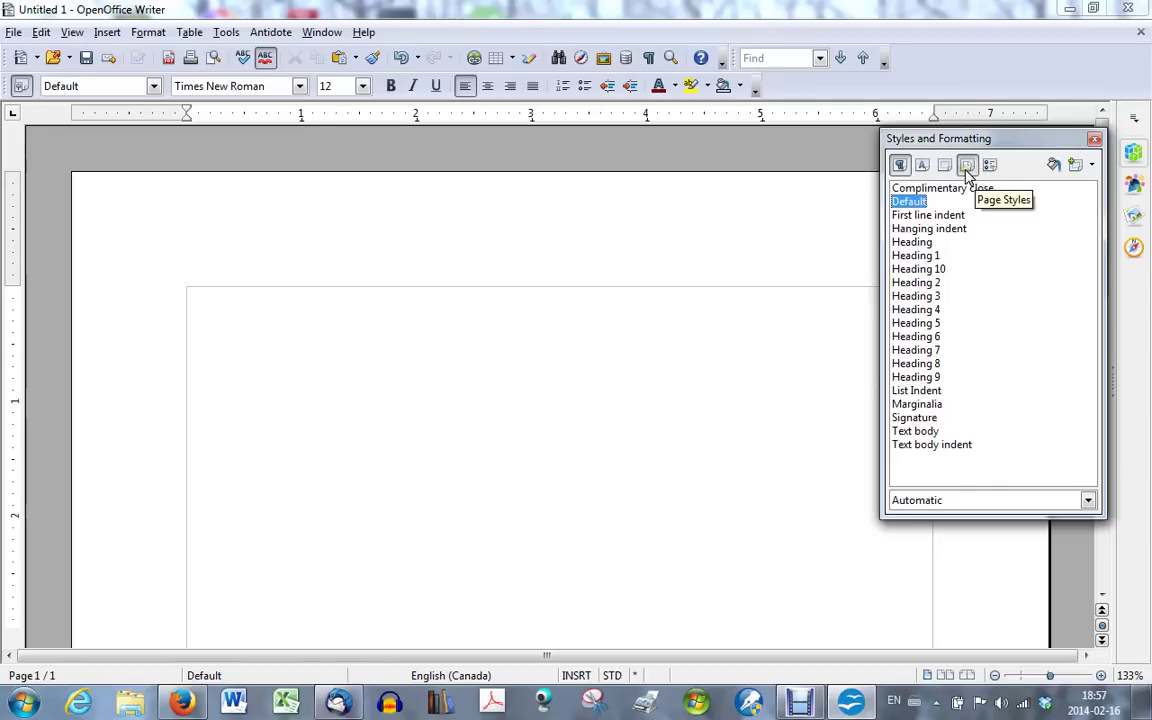
left_click(967, 166)
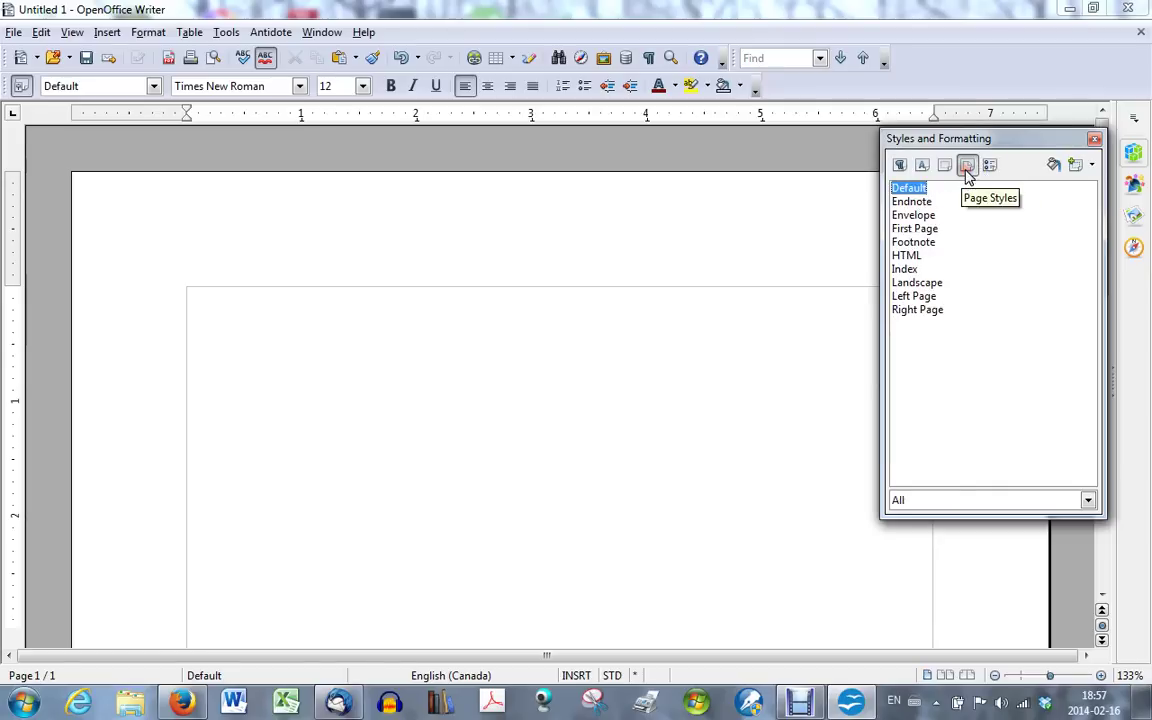
Create a page style from Default named 'APA running head subsequent page' that follows itself
right_click(908, 192)
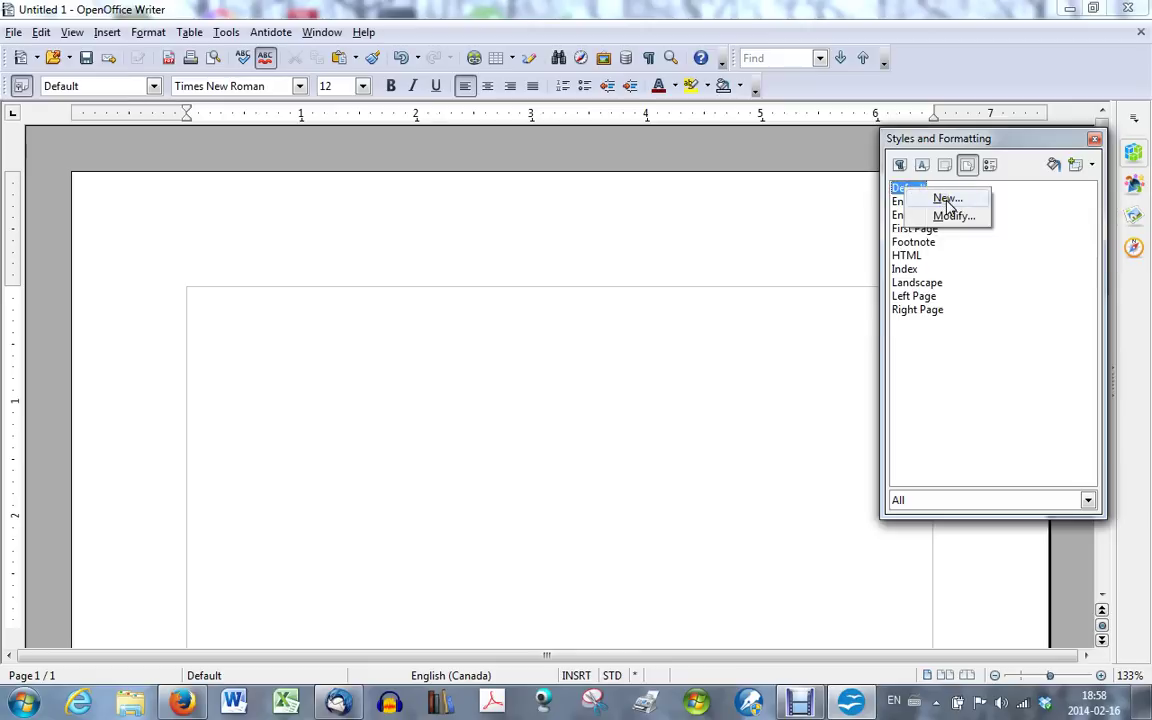
left_click(947, 200)
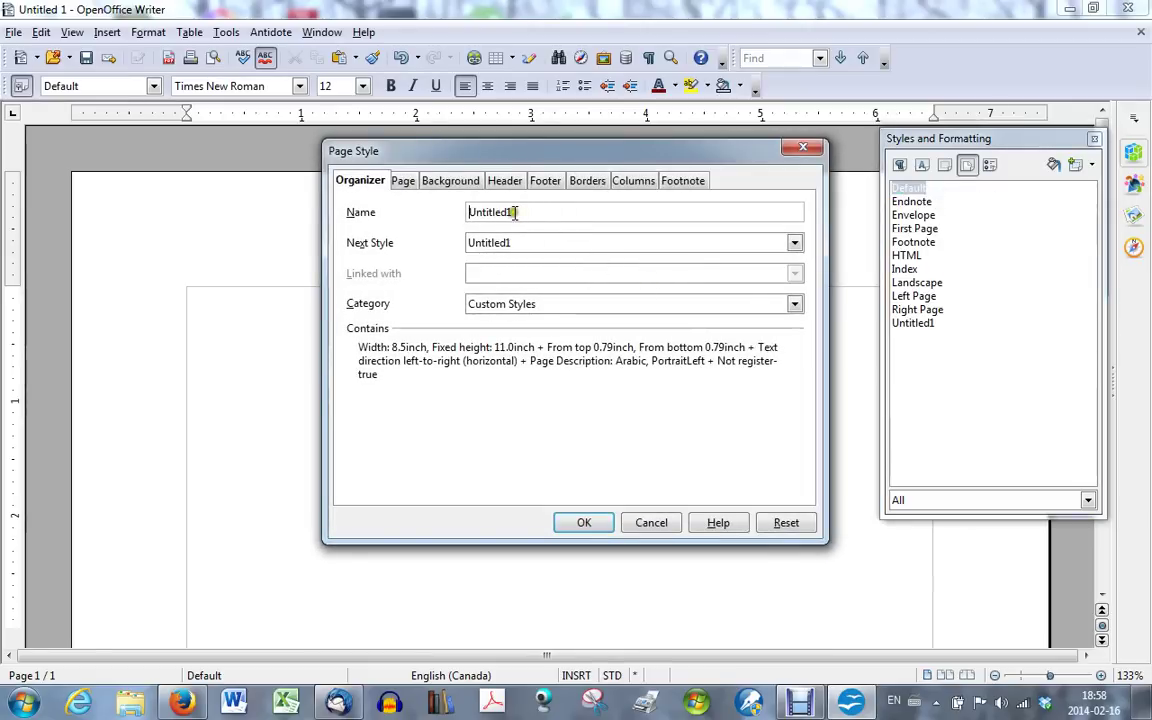
left_click_drag(513, 212, 452, 220)
type("AP")
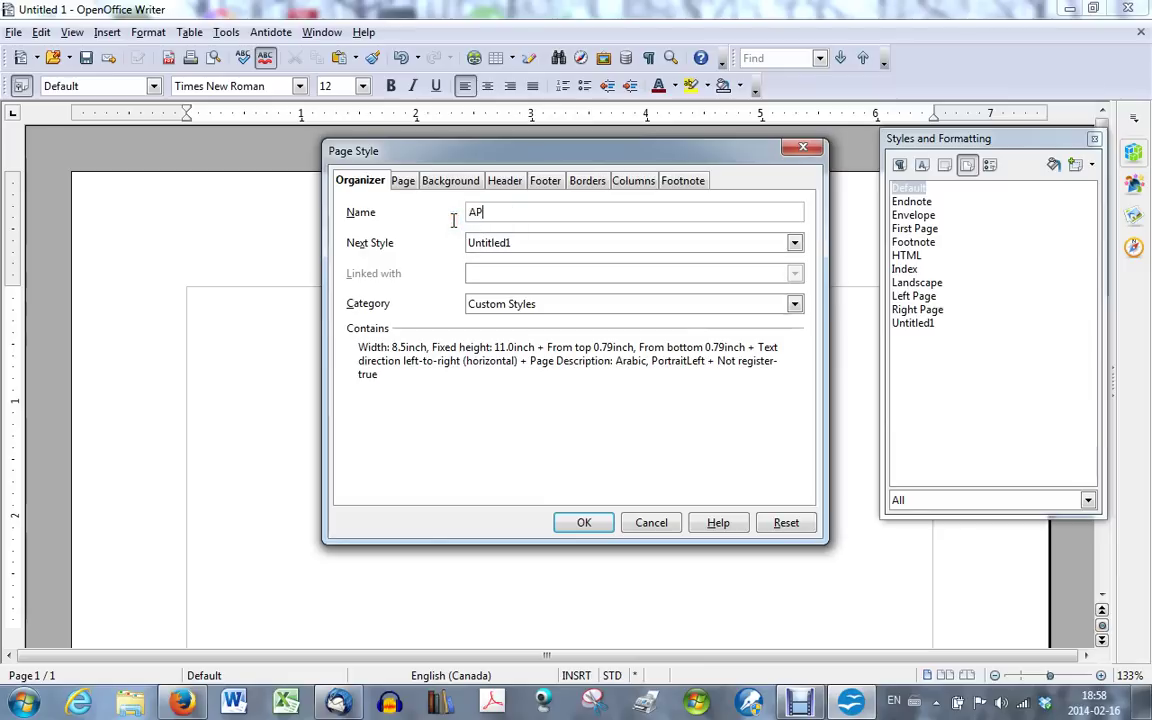
type("A running head subsequent")
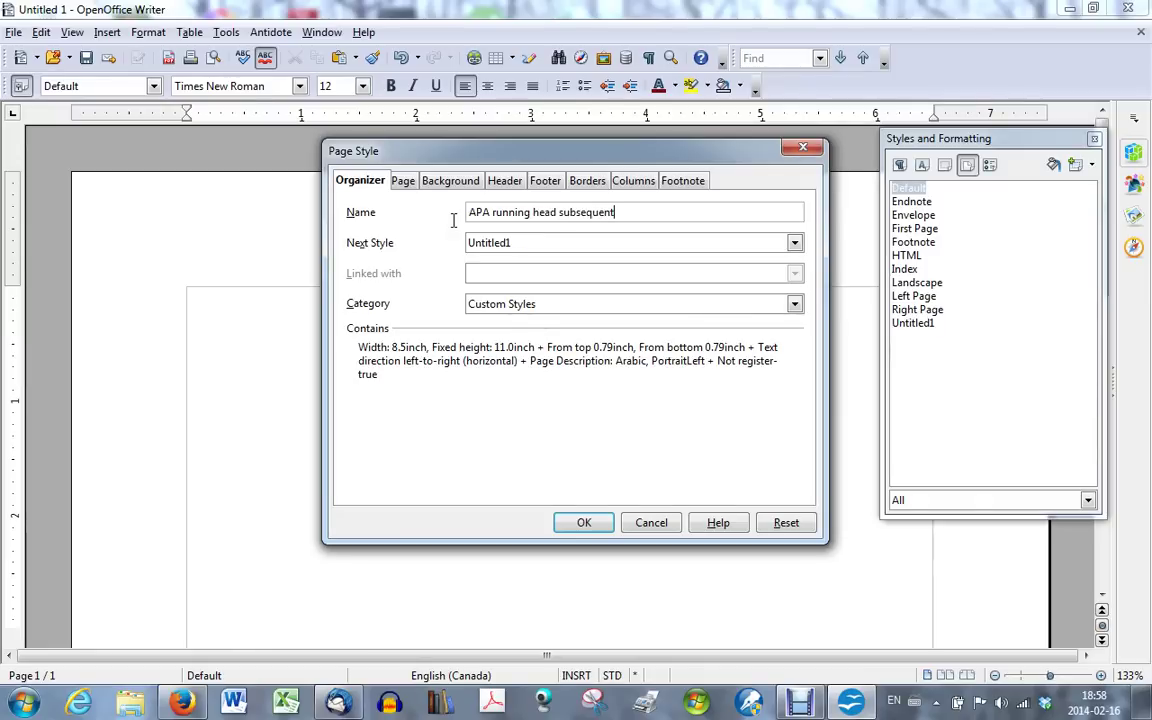
type(" sty")
key("BackSpace")
key("BackSpace")
type("pa")
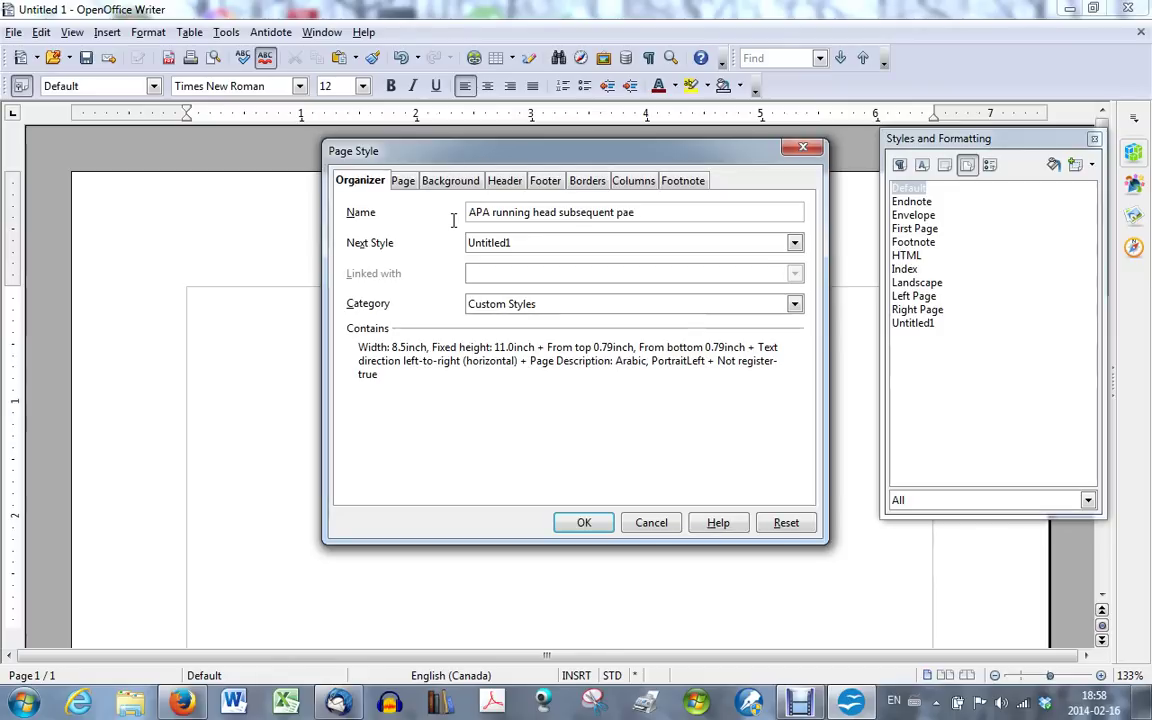
type("ge")
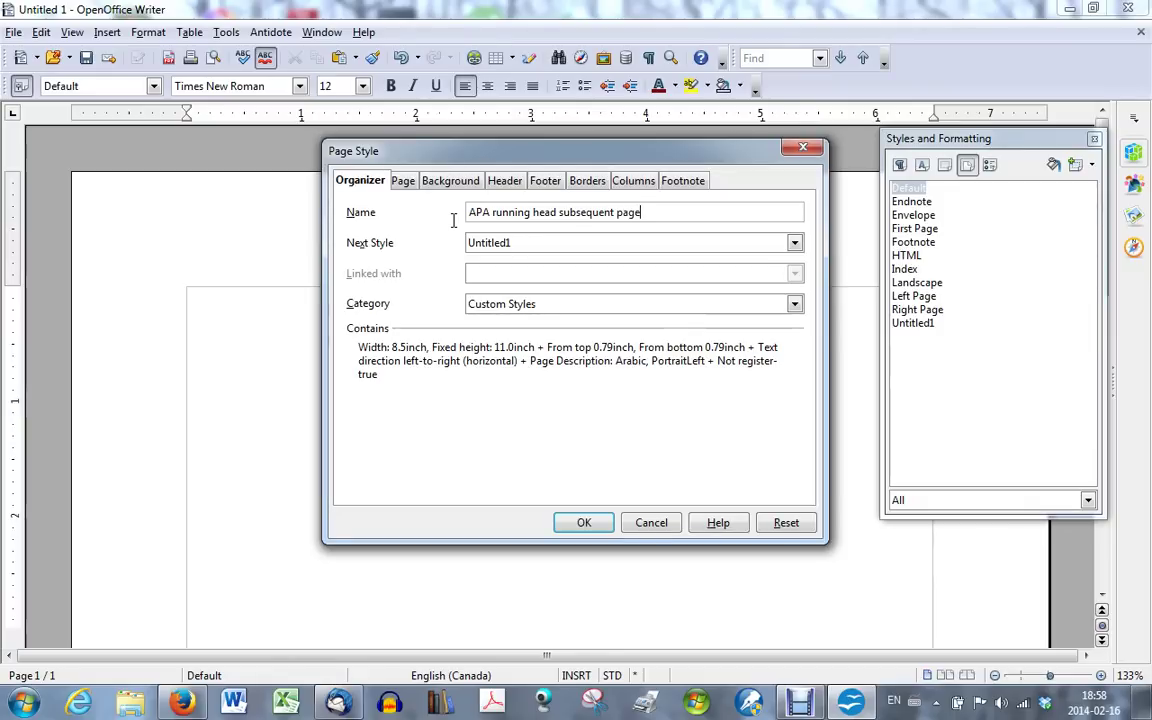
left_click(795, 244)
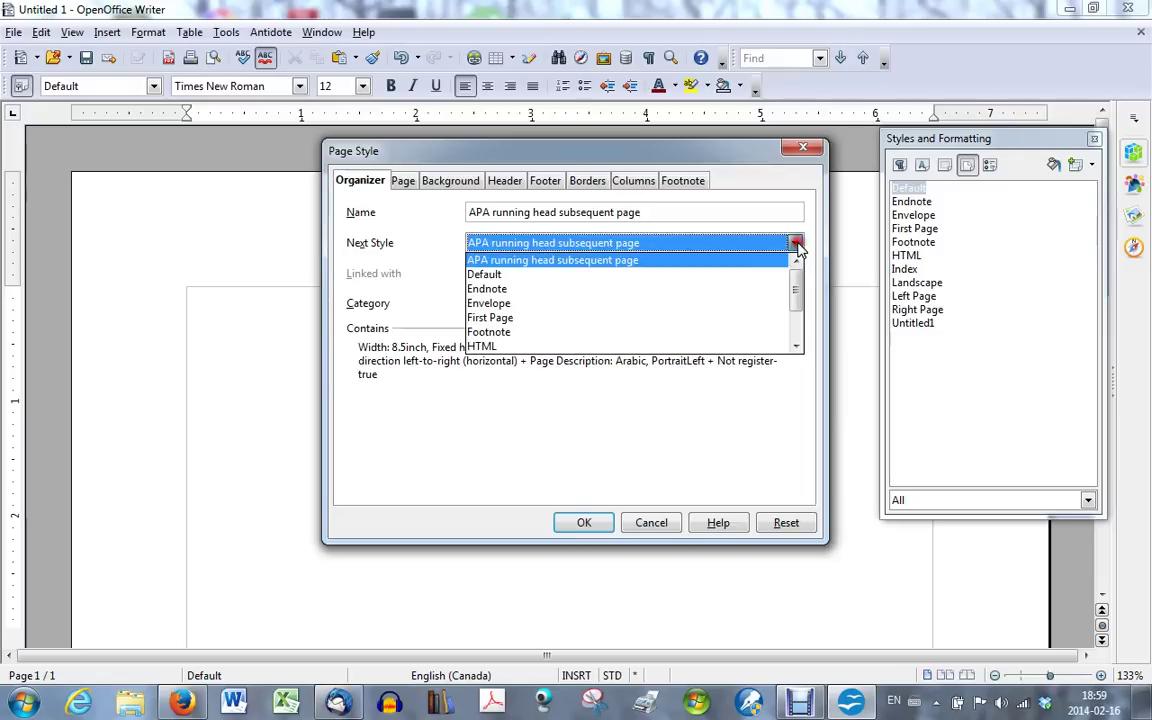
left_click(568, 262)
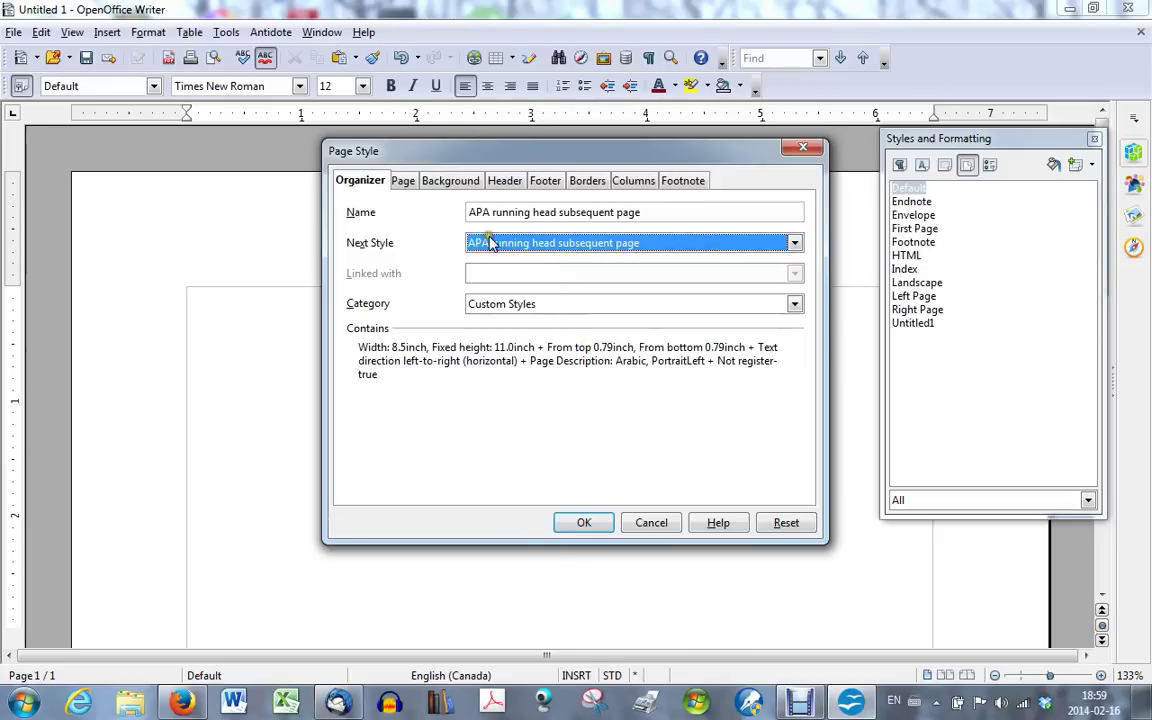
left_click(505, 182)
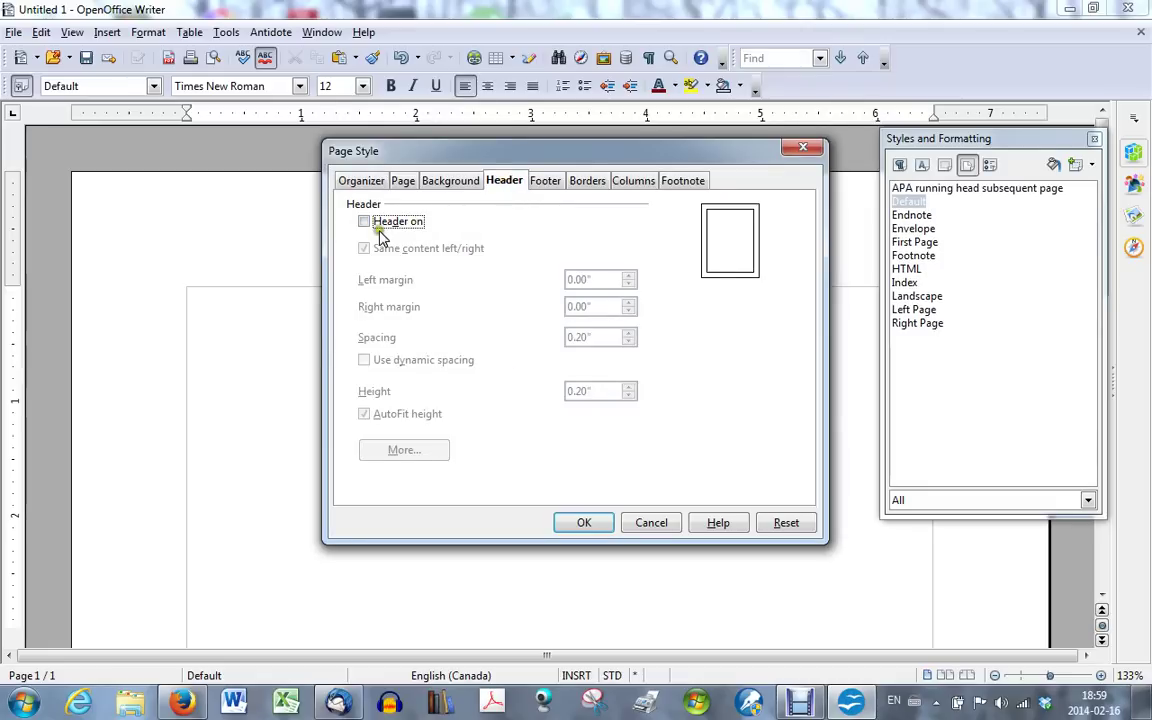
Switch on the header for 'APA running head subsequent page' and confirm the new style
left_click(364, 222)
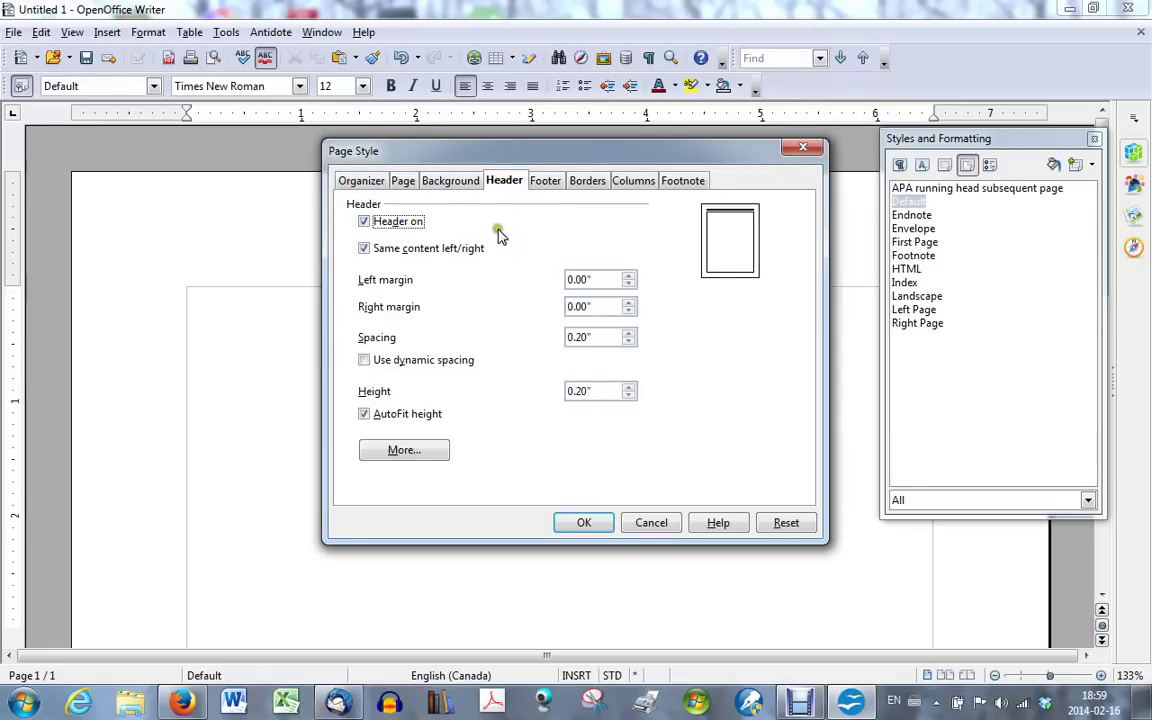
left_click(582, 524)
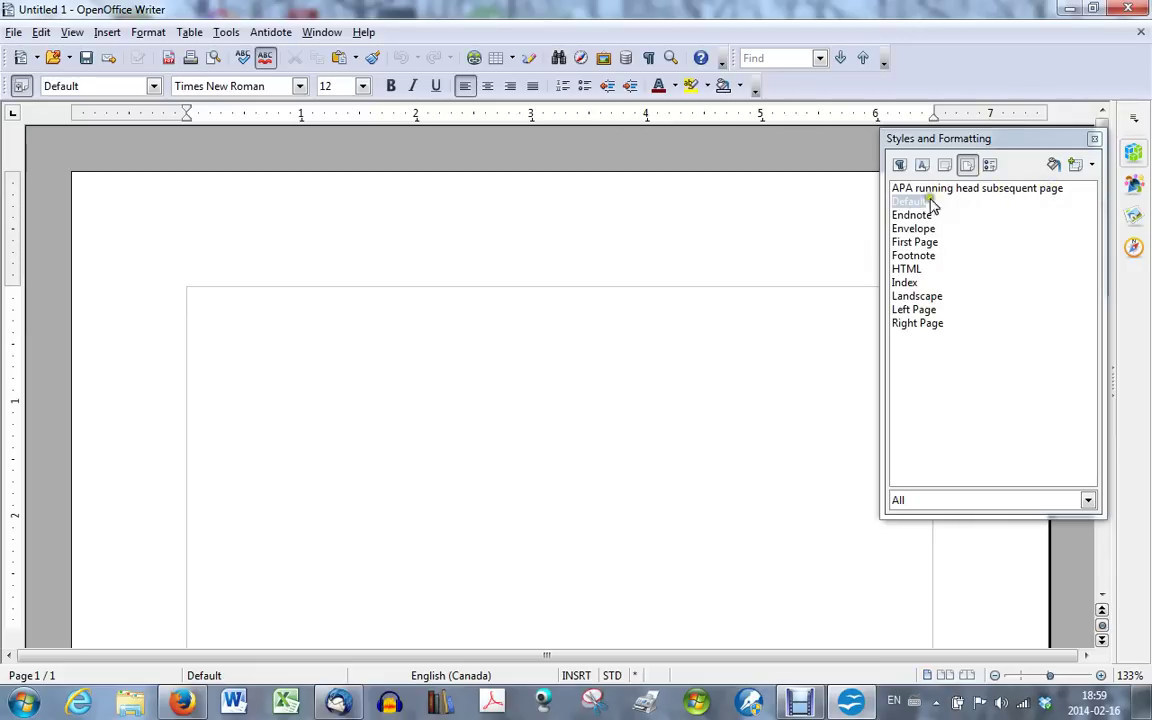
left_click(911, 203)
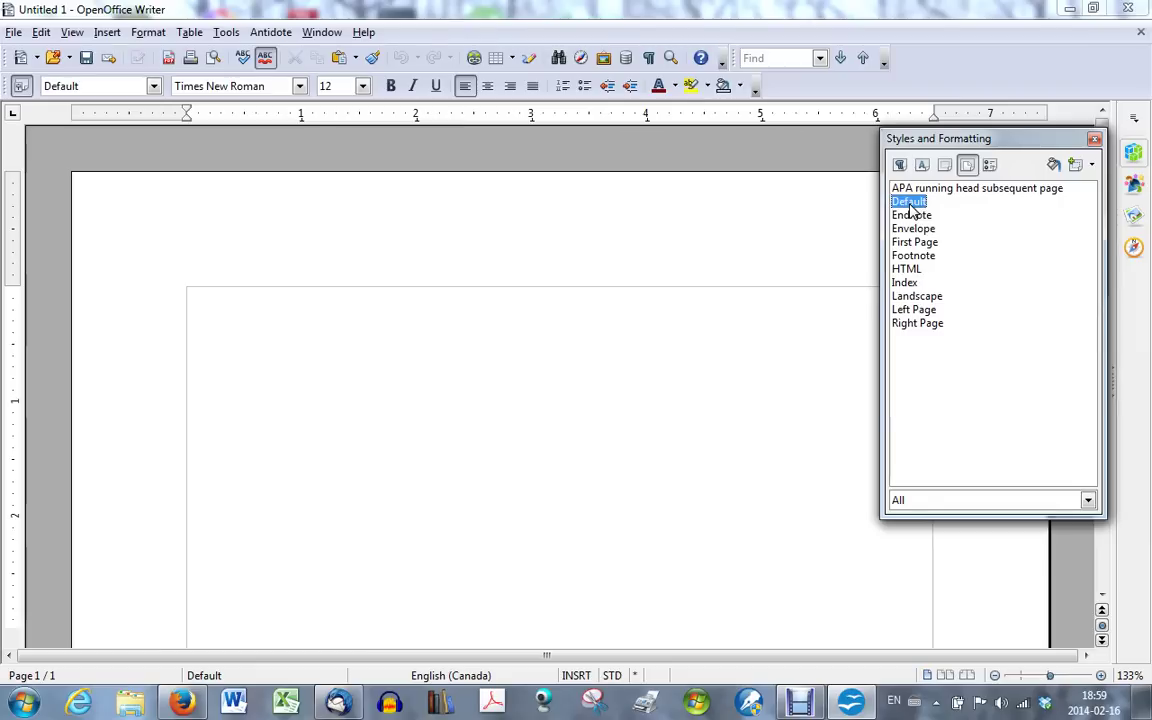
Create 'APA running head first page' from Default, with 'APA running head subsequent page' as next style
right_click(911, 206)
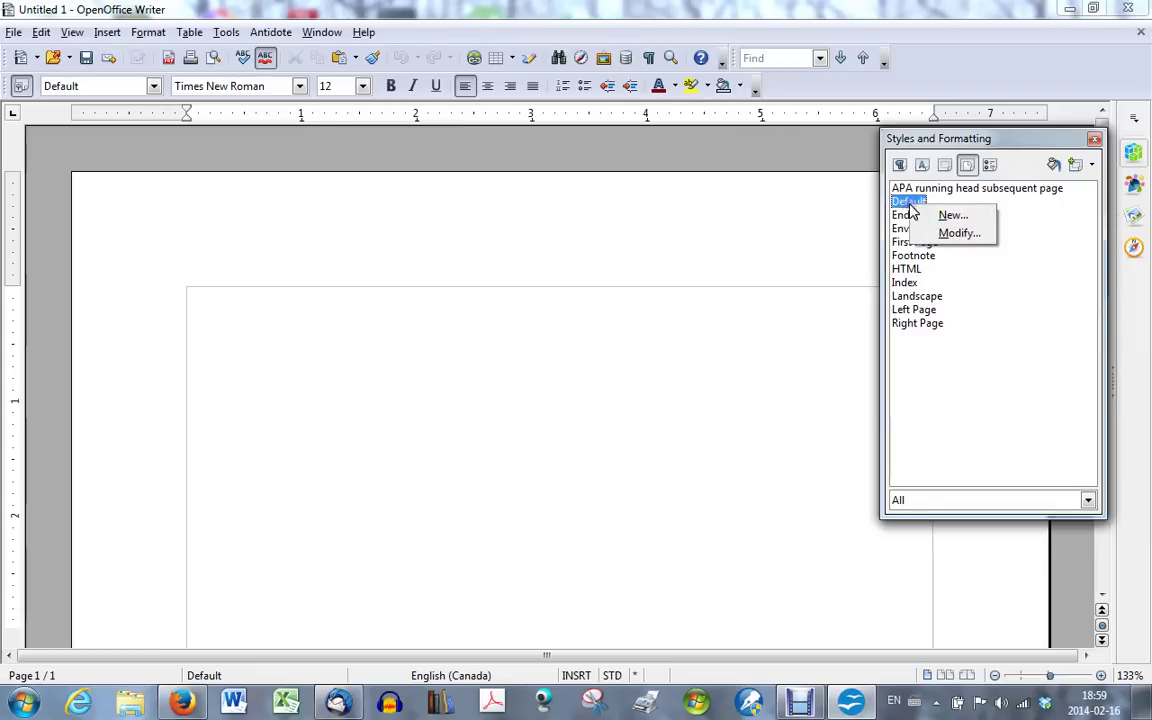
left_click(958, 216)
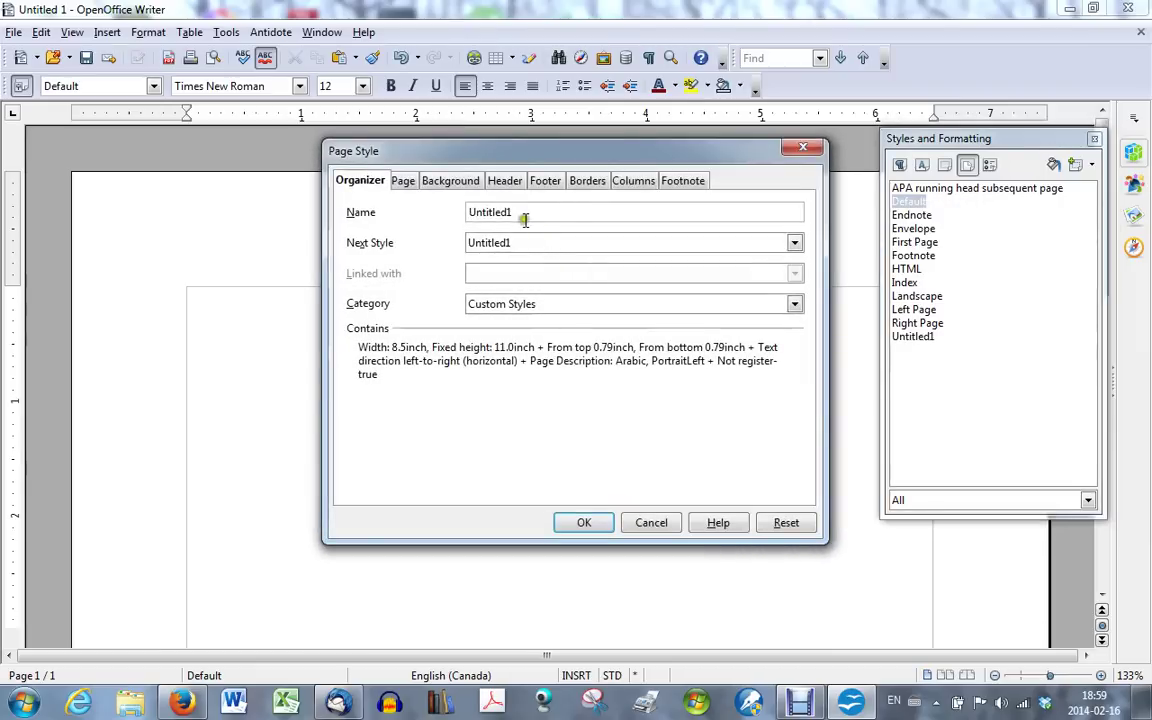
left_click(522, 214)
double_click(522, 214)
type("APA")
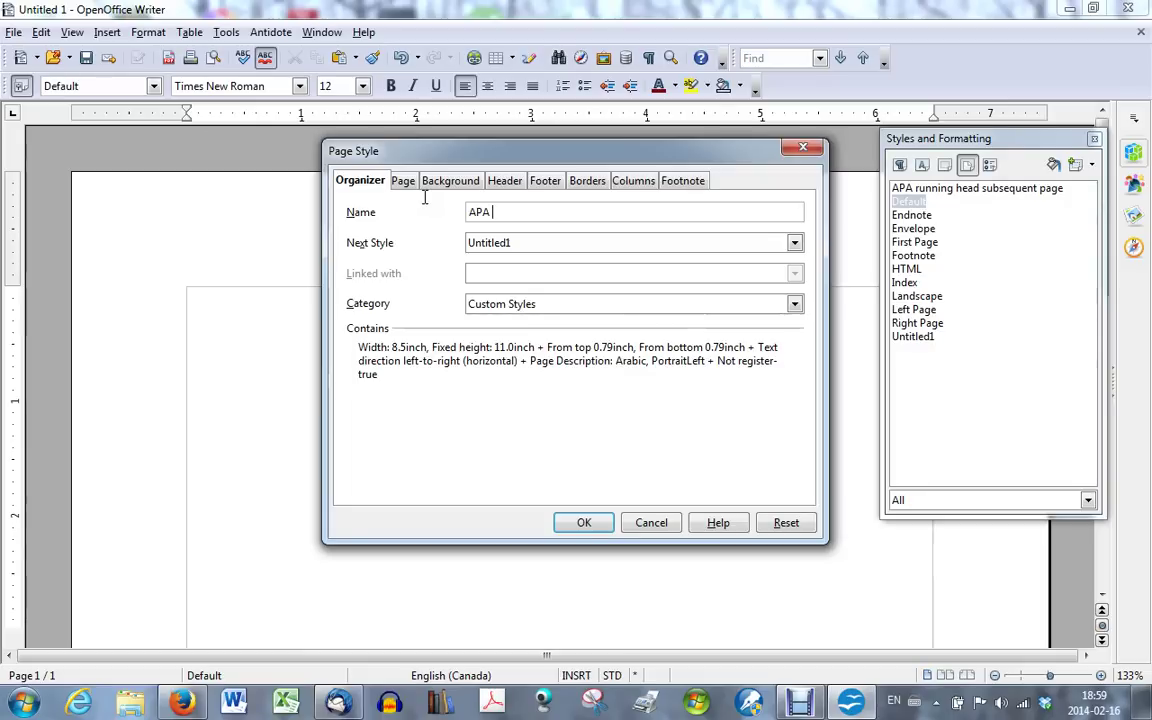
type("running head first page")
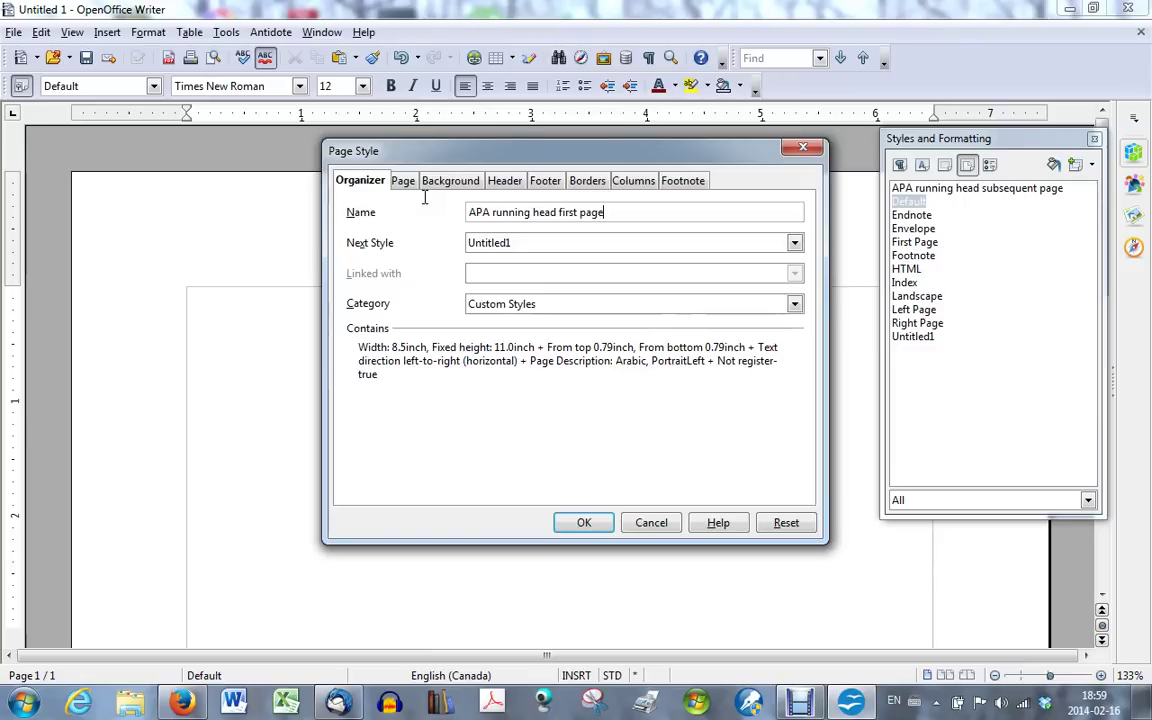
key("Tab")
left_click(519, 248)
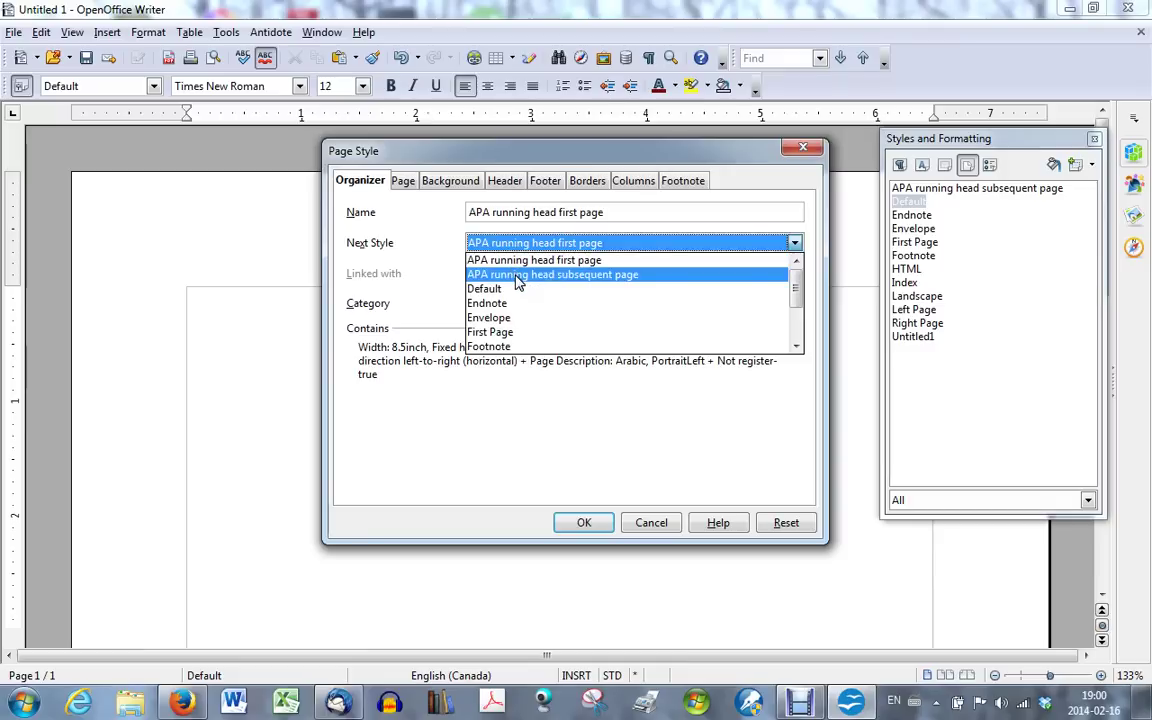
left_click(518, 276)
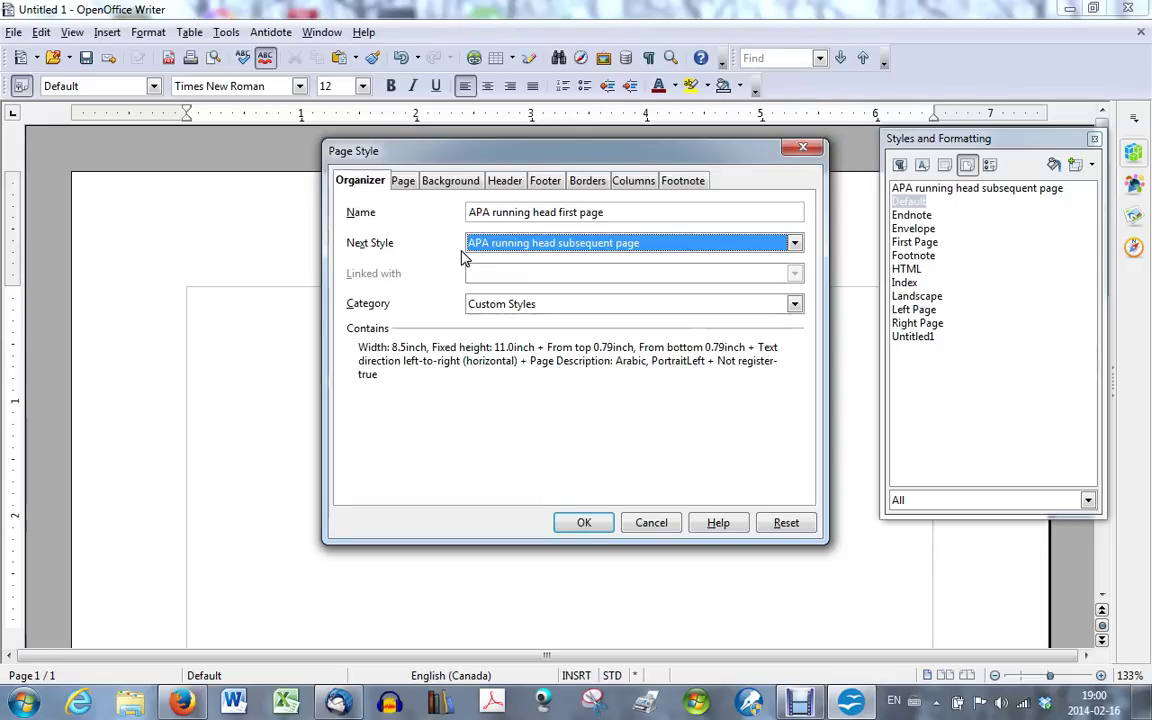
Switch on the header for 'APA running head first page' and confirm the style
left_click(505, 186)
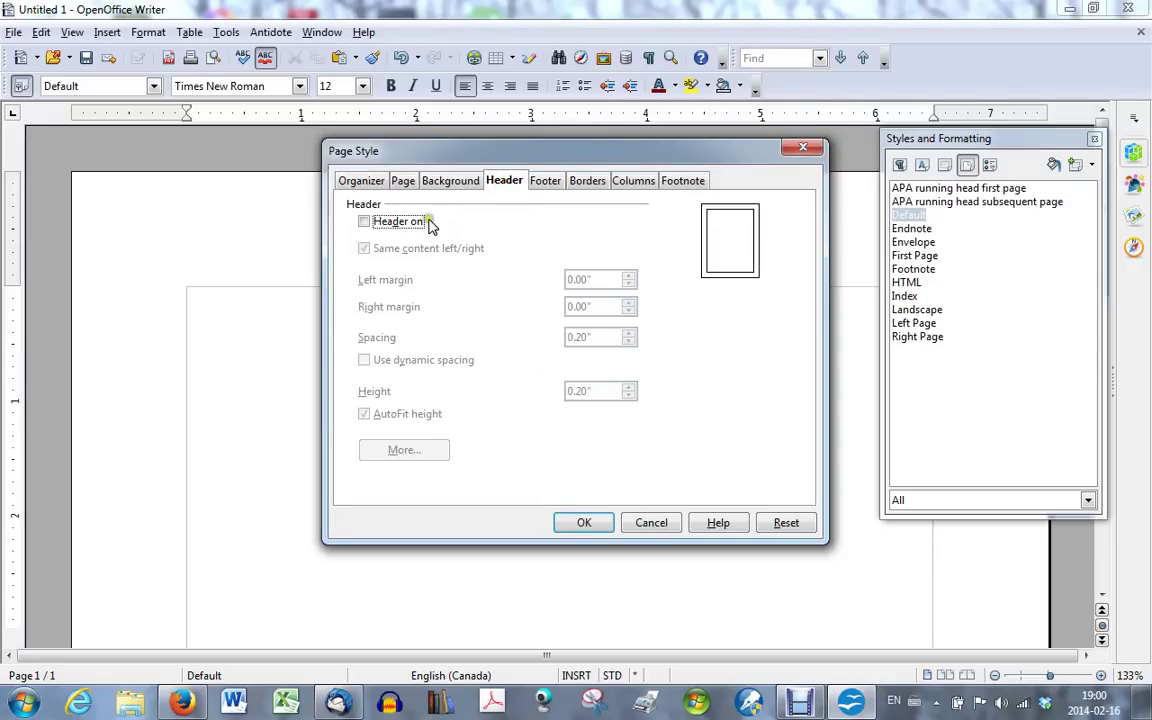
left_click(365, 222)
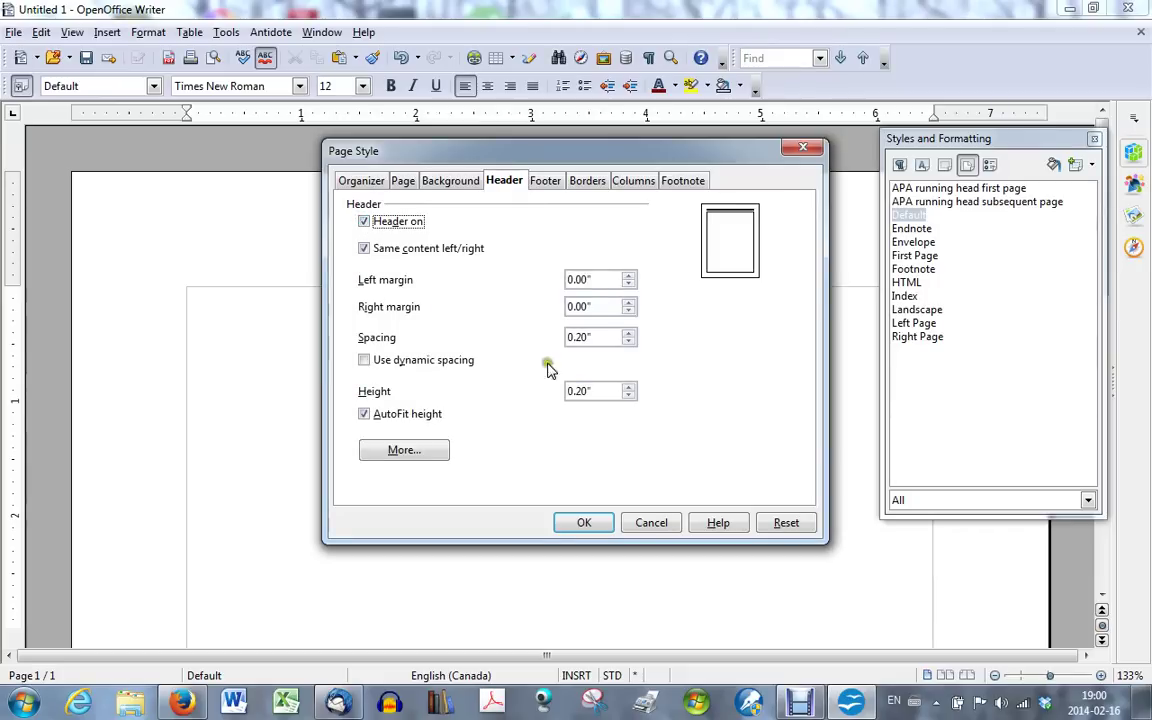
left_click(584, 524)
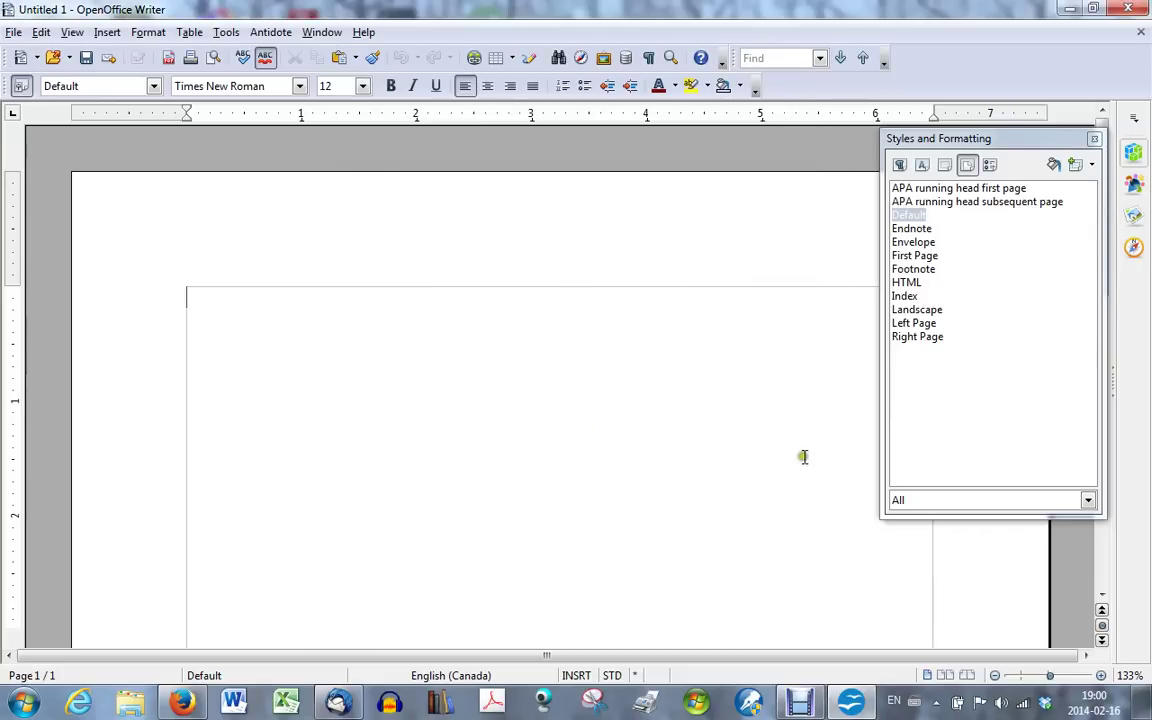
Apply the 'APA running head first page' style to the page from the Page Styles list
left_click(967, 167)
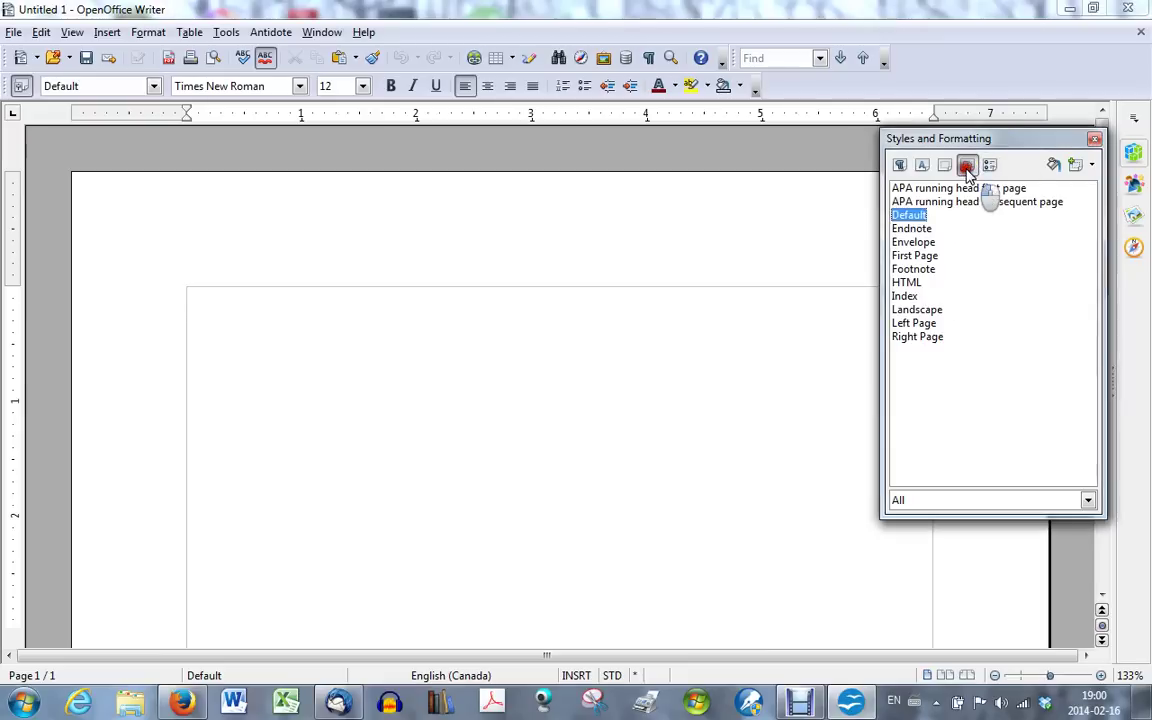
left_click(1095, 140)
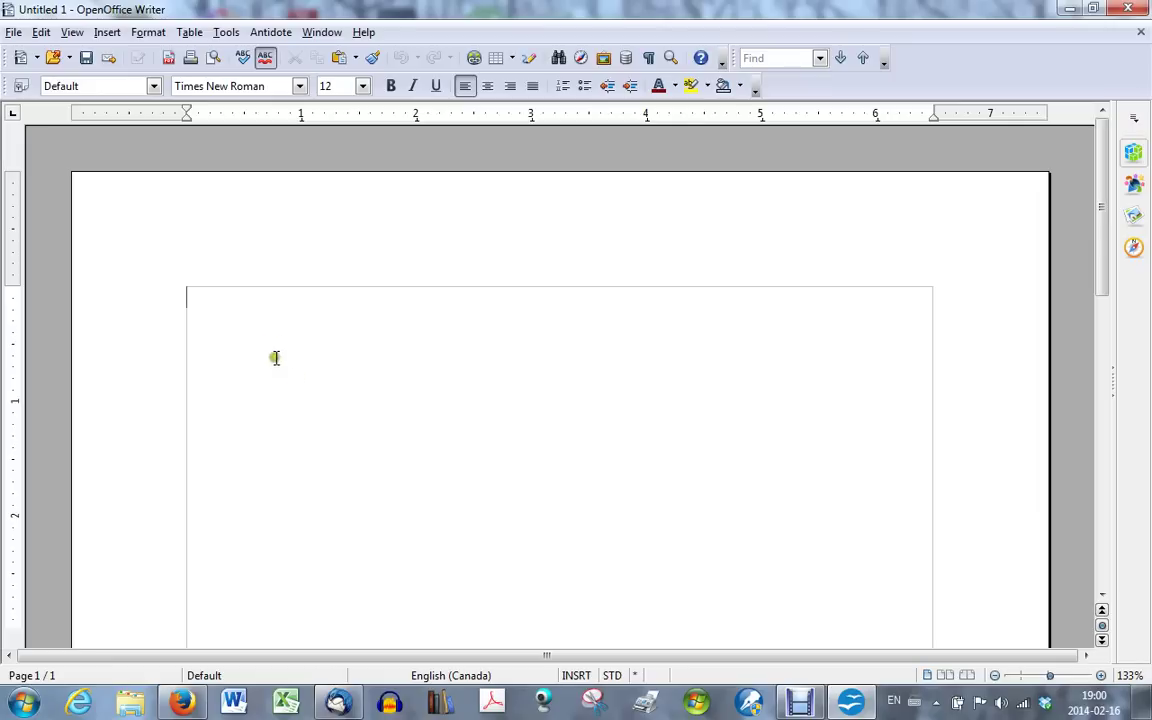
left_click(155, 88)
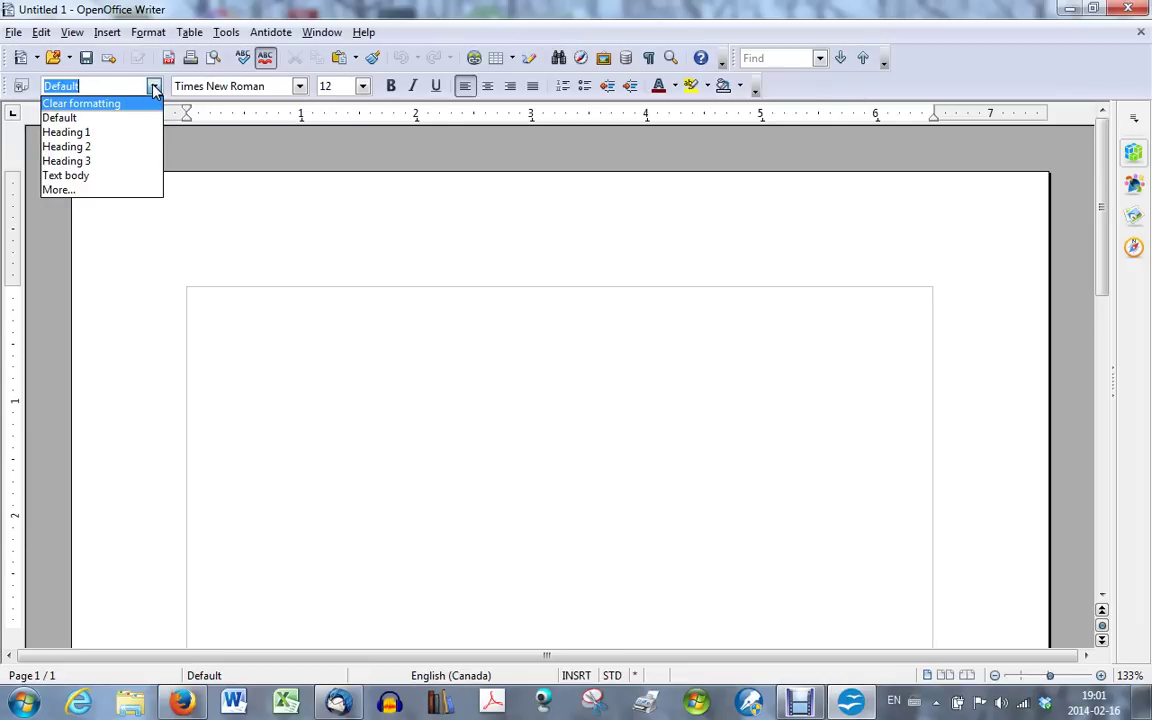
left_click(68, 190)
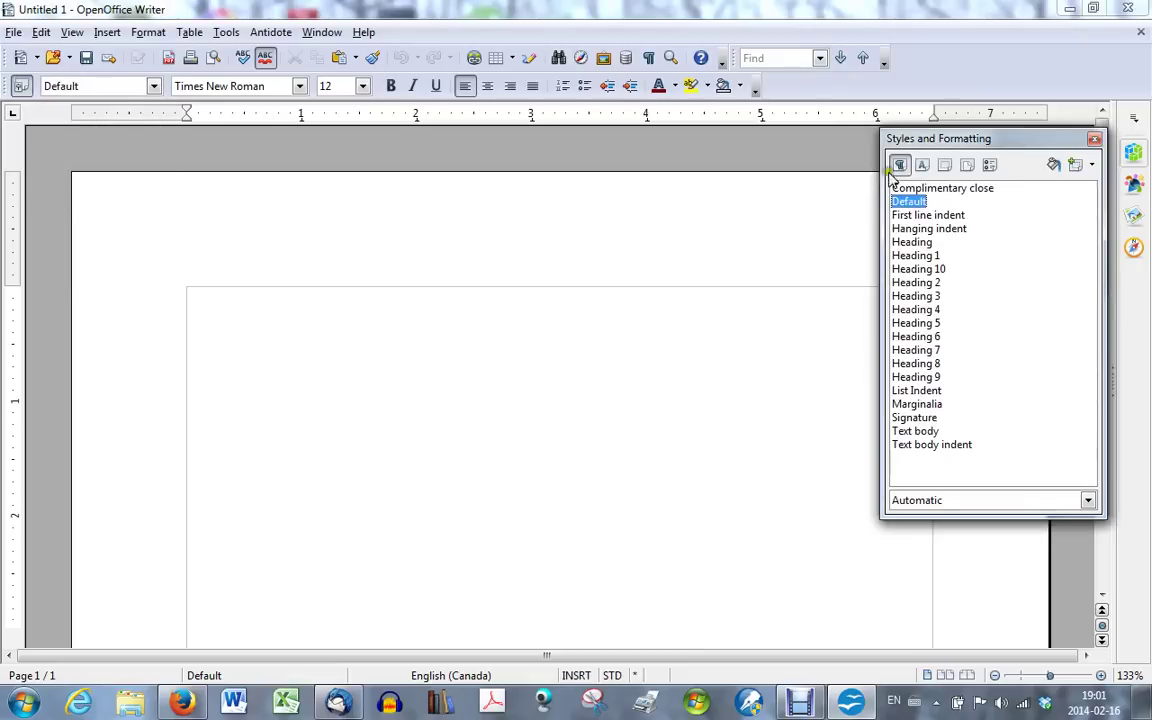
left_click(966, 167)
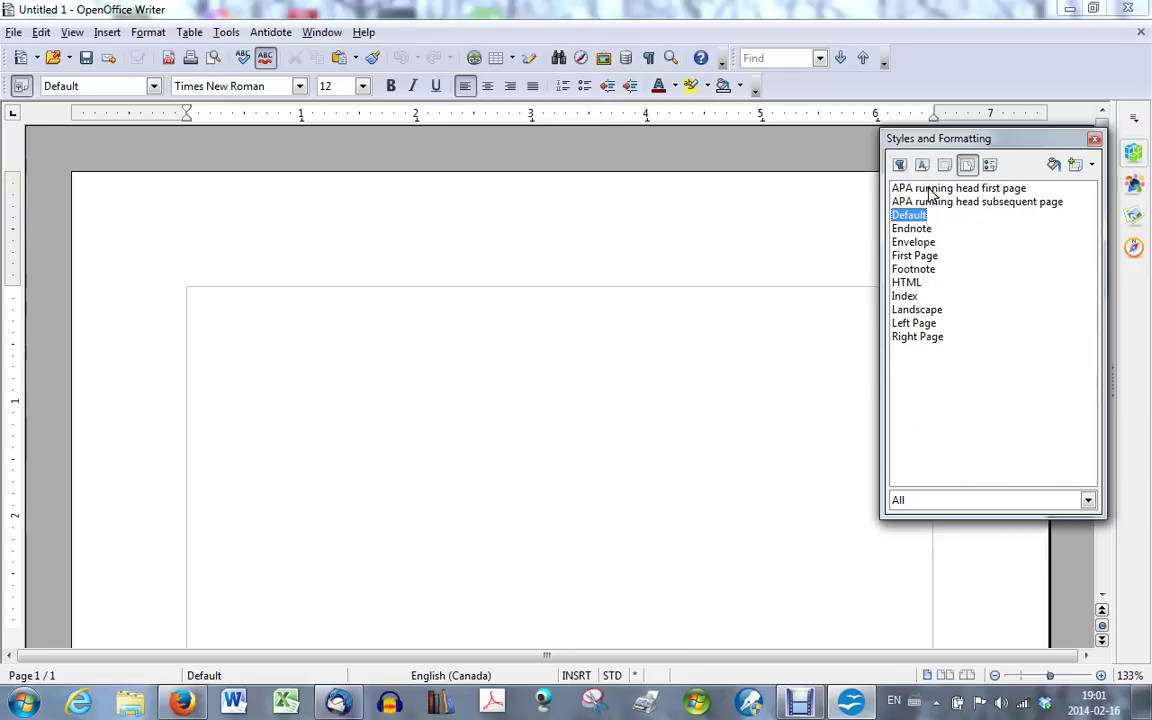
double_click(930, 189)
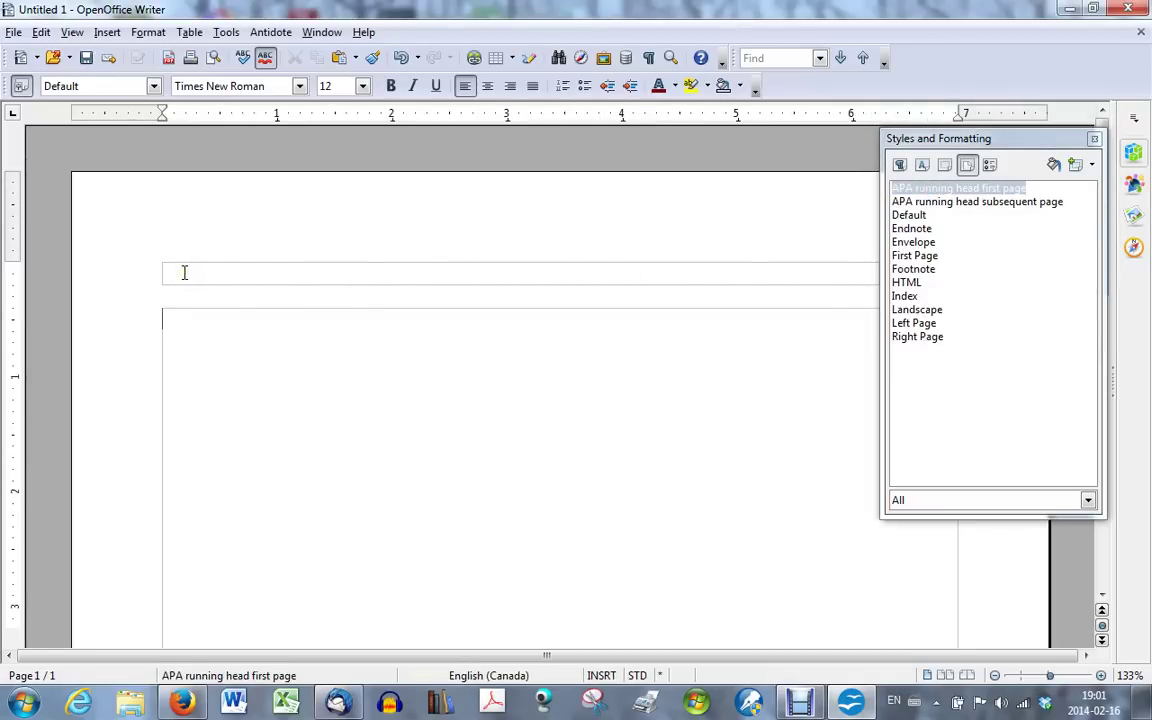
Type 'Running head: TITLE OF YOUR DOCUMENT ALL CAPS' in the first-page header, using Caps Lock for the title
left_click(184, 272)
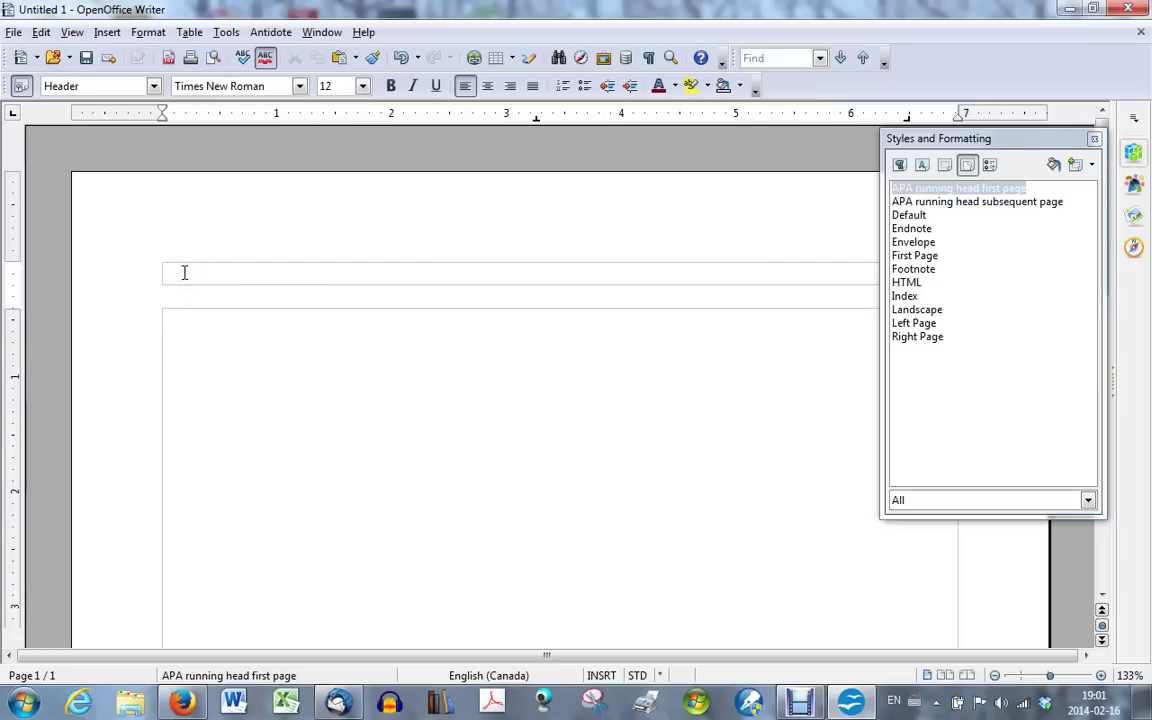
type("Running head:")
key("Caps_Lock")
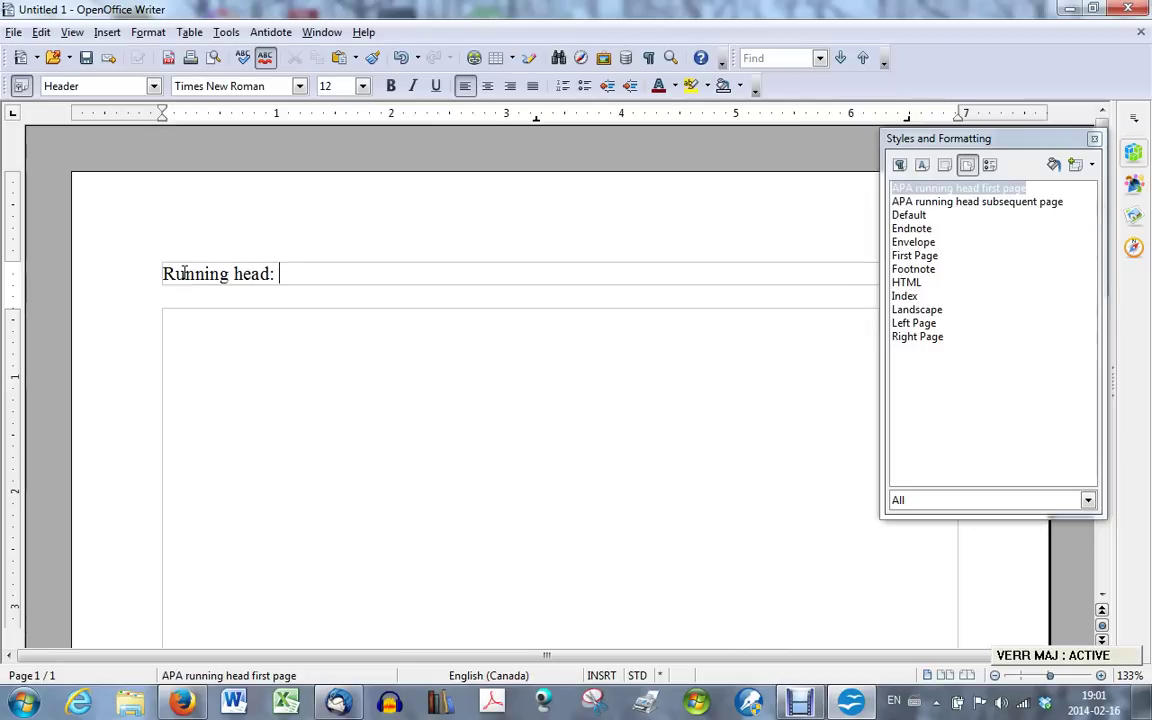
type("TITLE OF YOUR DOCUMENT ")
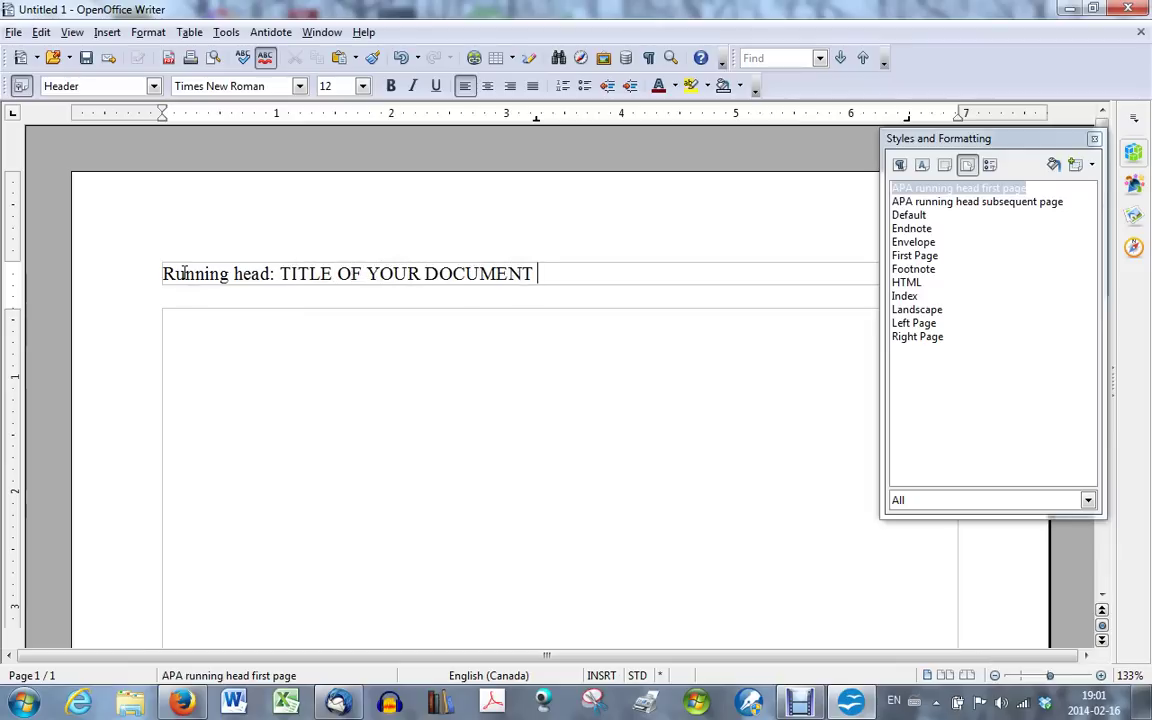
type("ALL CAPS")
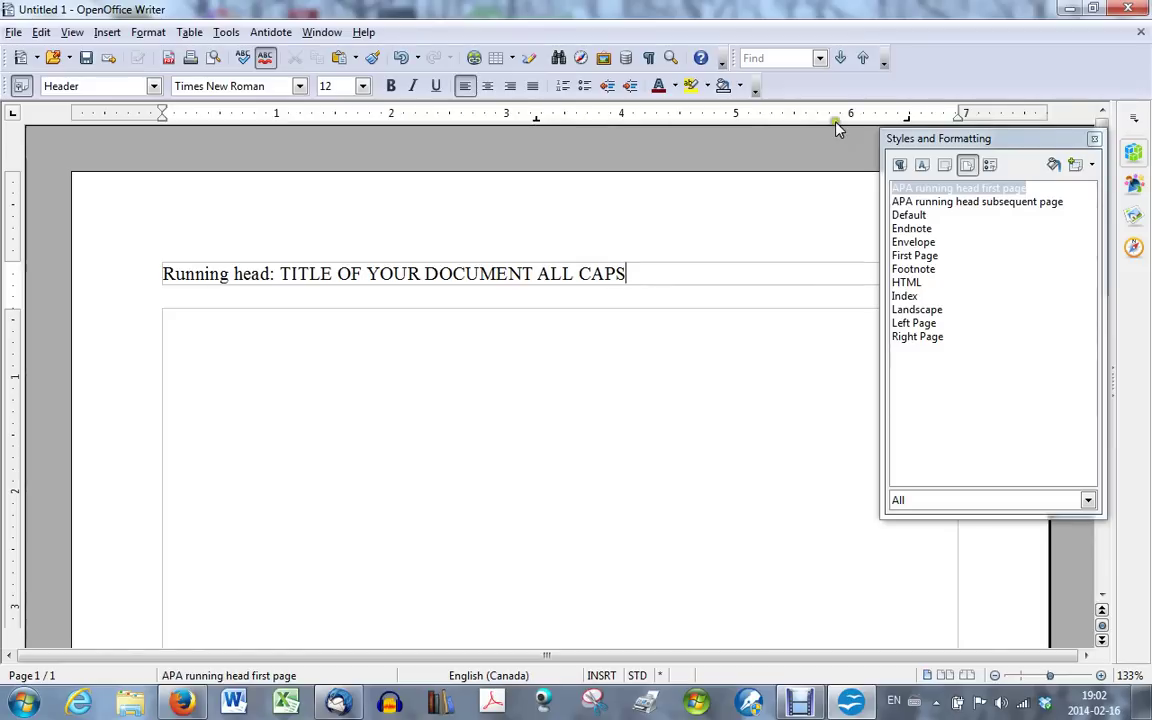
Set a right-aligned tab stop on the header ruler near the right margin and close the Styles and Formatting panel
right_click(906, 116)
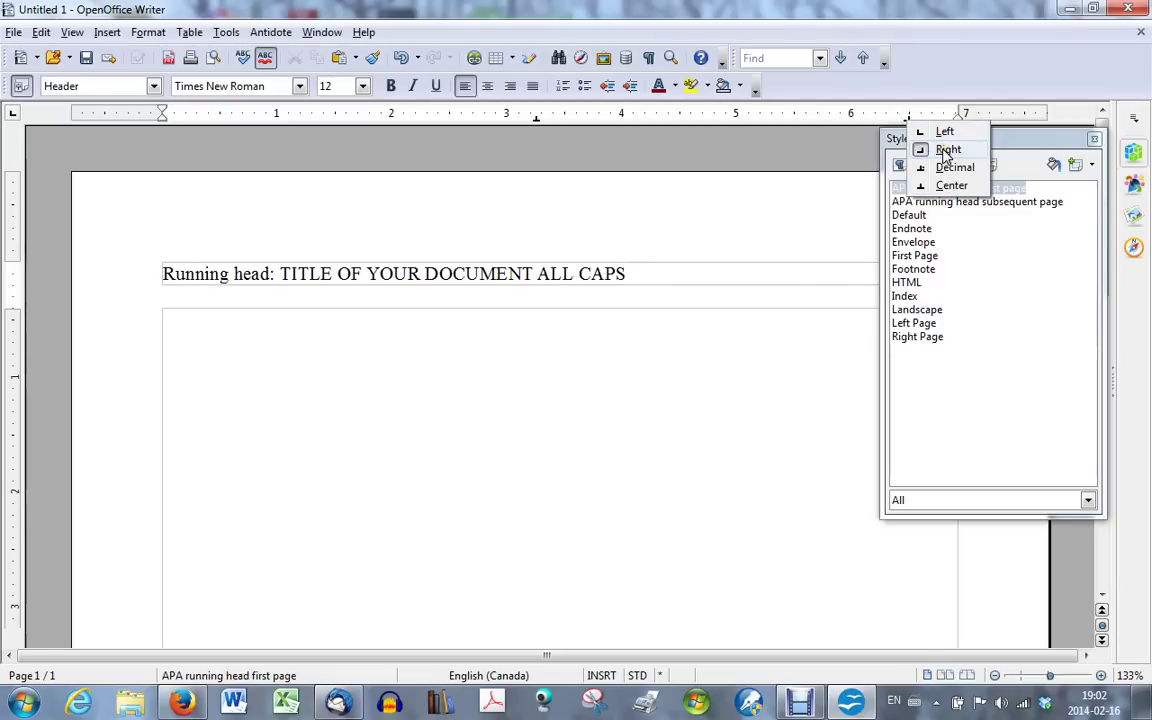
left_click(887, 116)
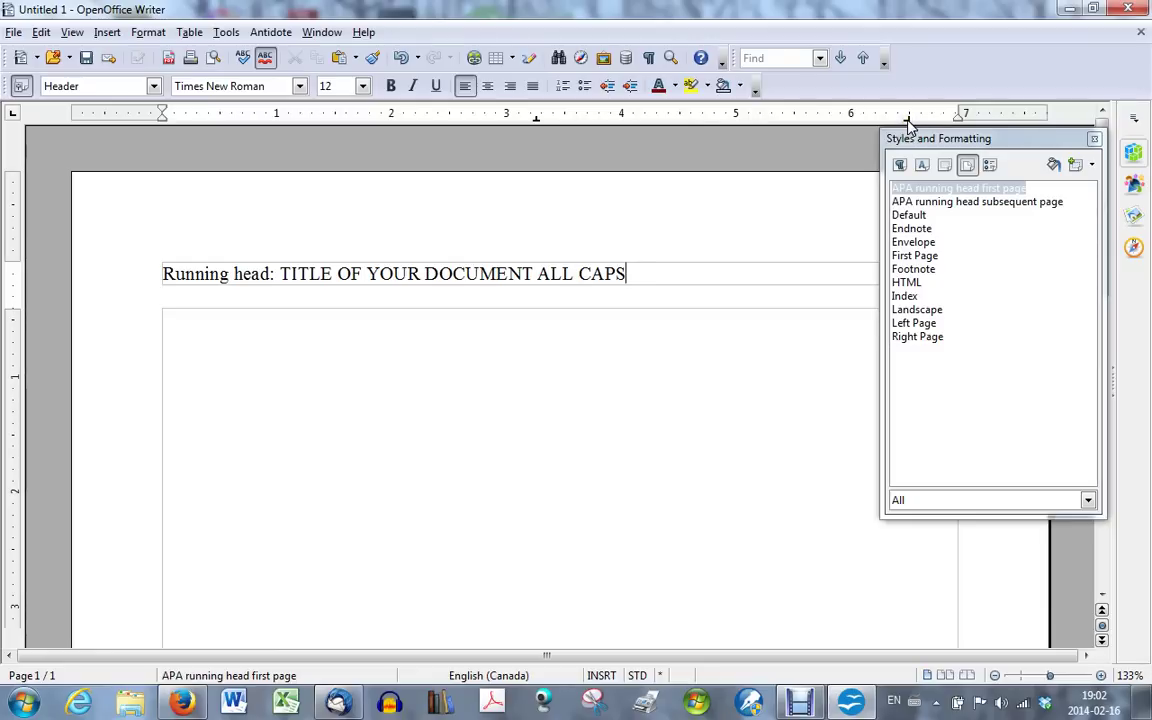
left_click(907, 120)
left_click_drag(907, 120, 959, 118)
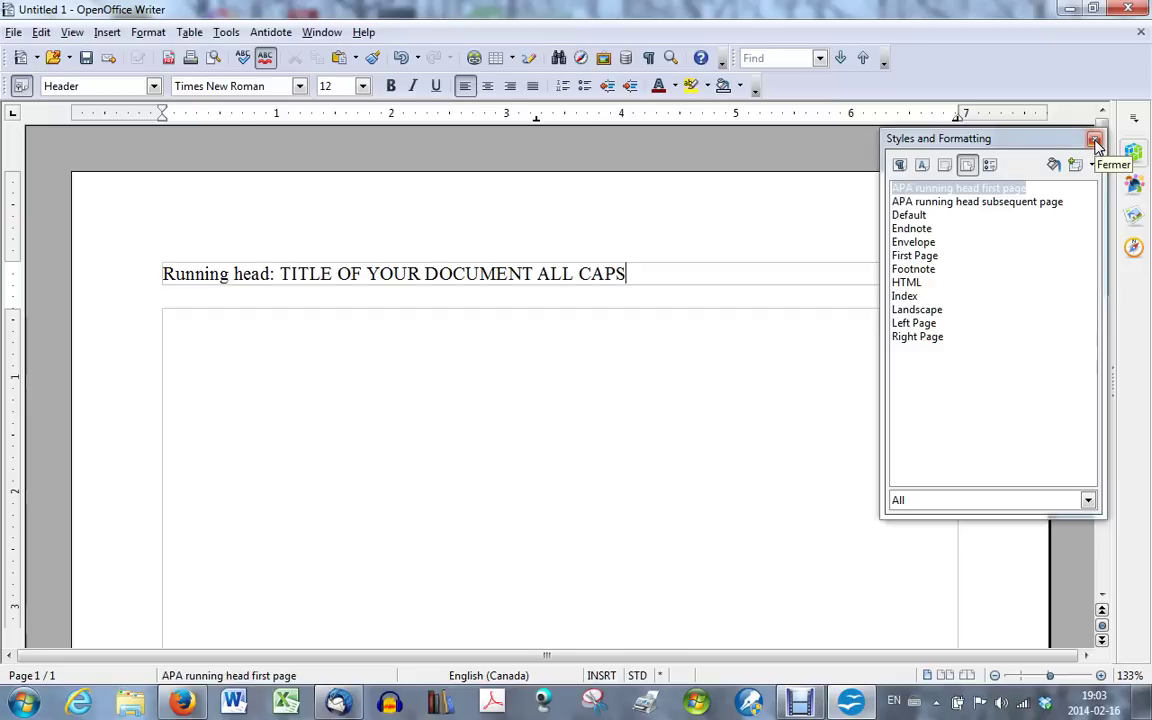
left_click(1095, 140)
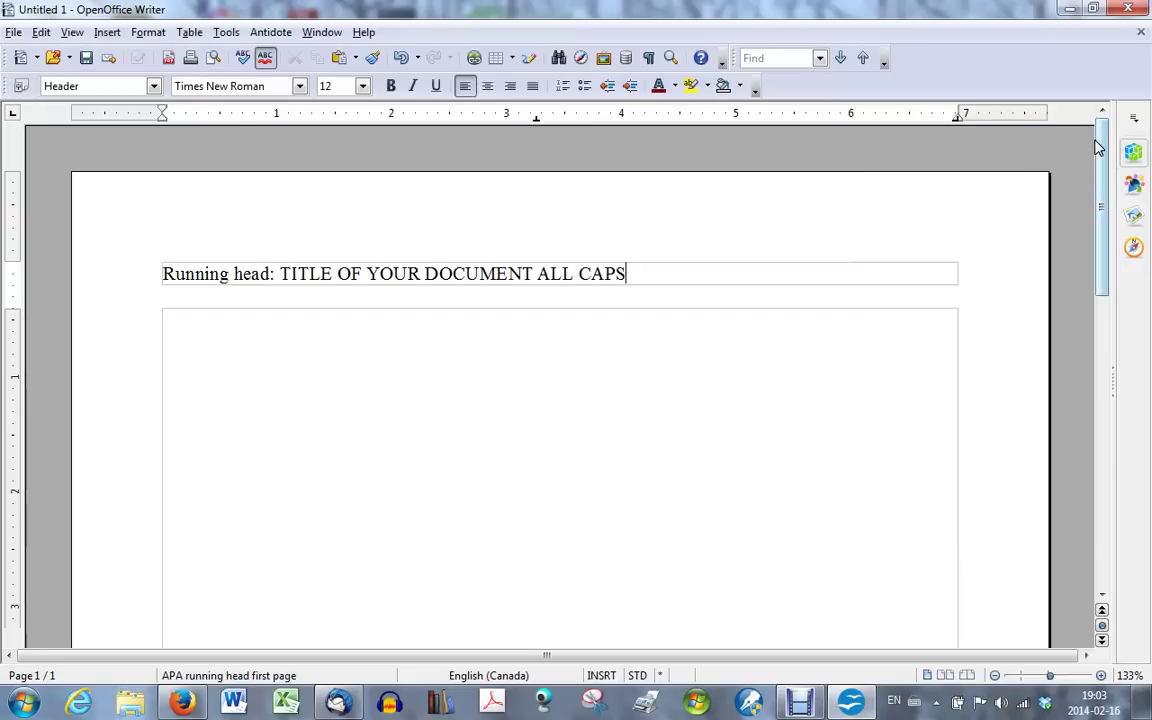
Trim the header to 'Running head: TITLE OF YOUR' and tab to the right-margin tab stop
left_click(627, 274)
key("BackSpace")
key("BackSpace")
key("BackSpace")
key("BackSpace")
key("BackSpace")
key("BackSpace")
key("BackSpace")
key("BackSpace")
key("BackSpace")
key("BackSpace")
key("BackSpace")
key("BackSpace")
key("BackSpace")
key("BackSpace")
key("BackSpace")
key("BackSpace")
key("BackSpace")
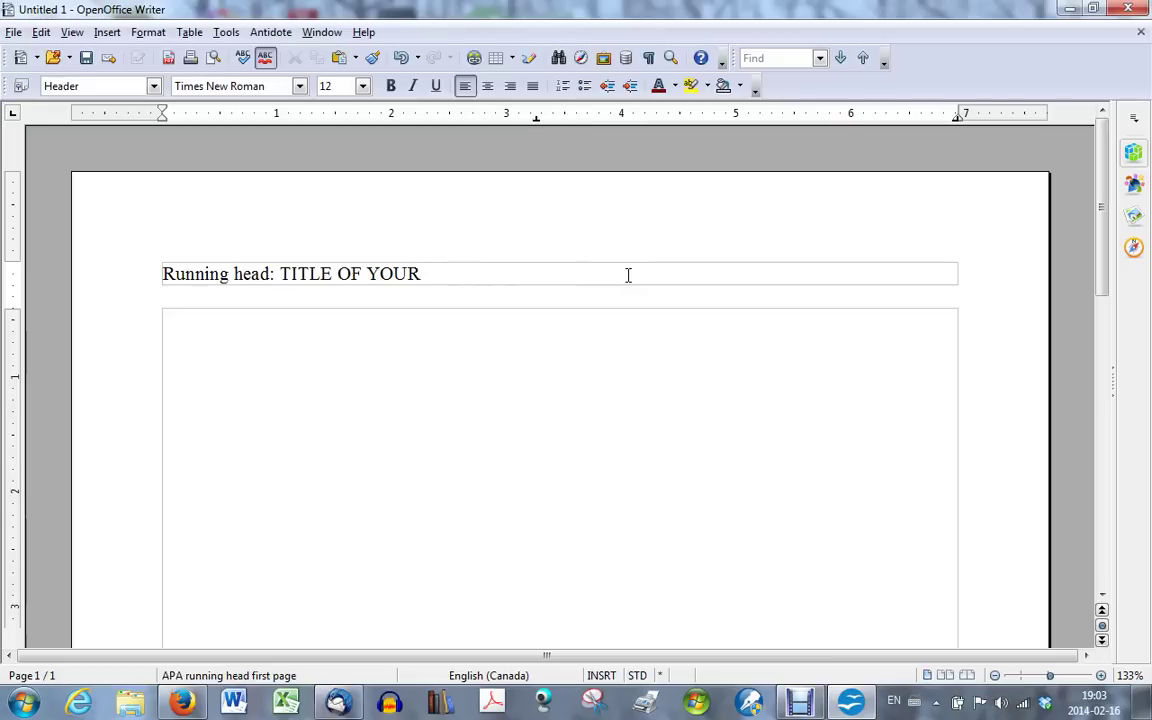
key("Tab")
key("Return")
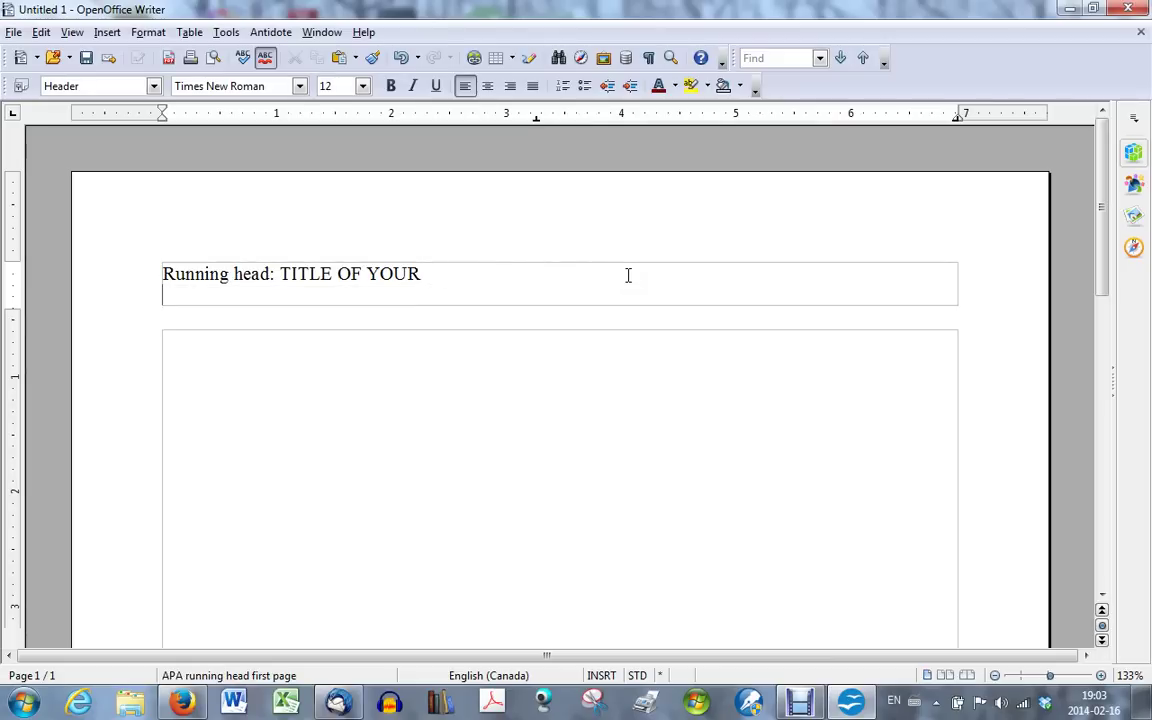
key("BackSpace")
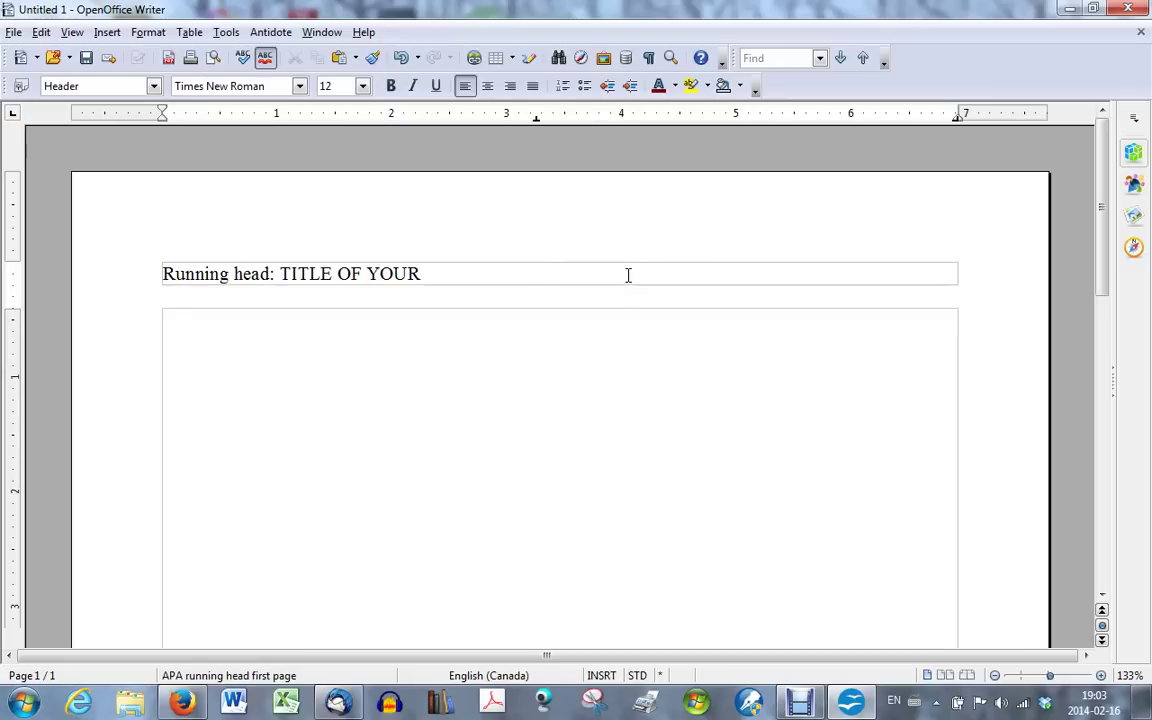
key("Return")
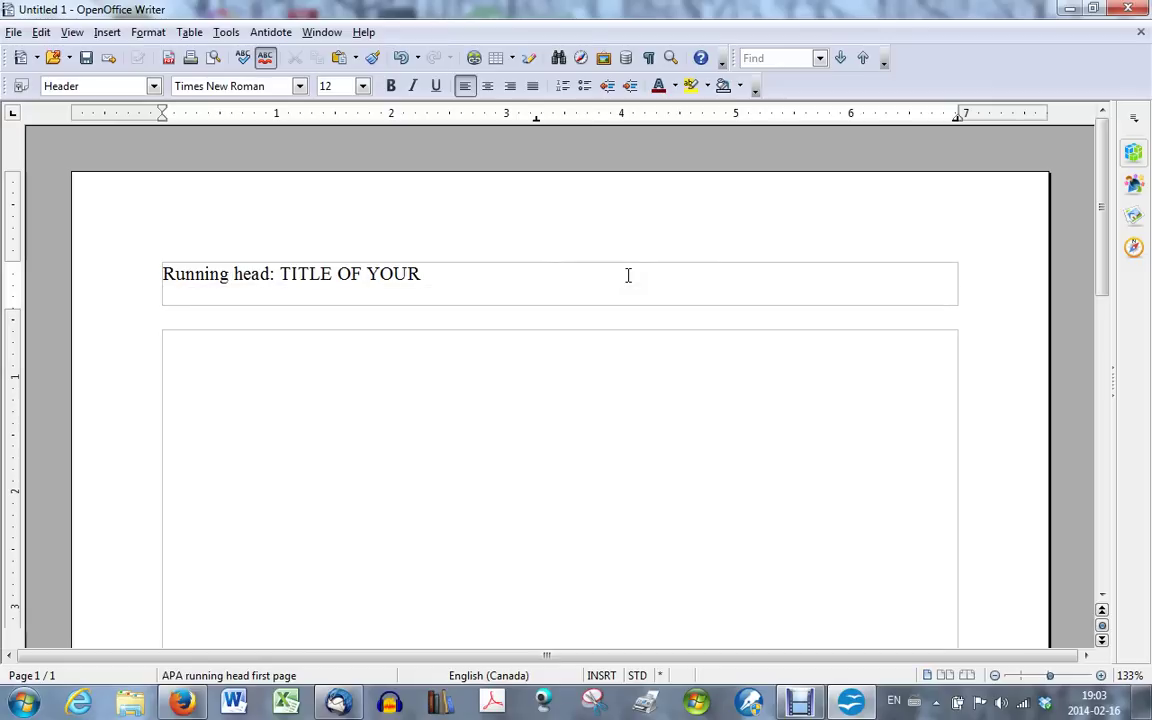
key("BackSpace")
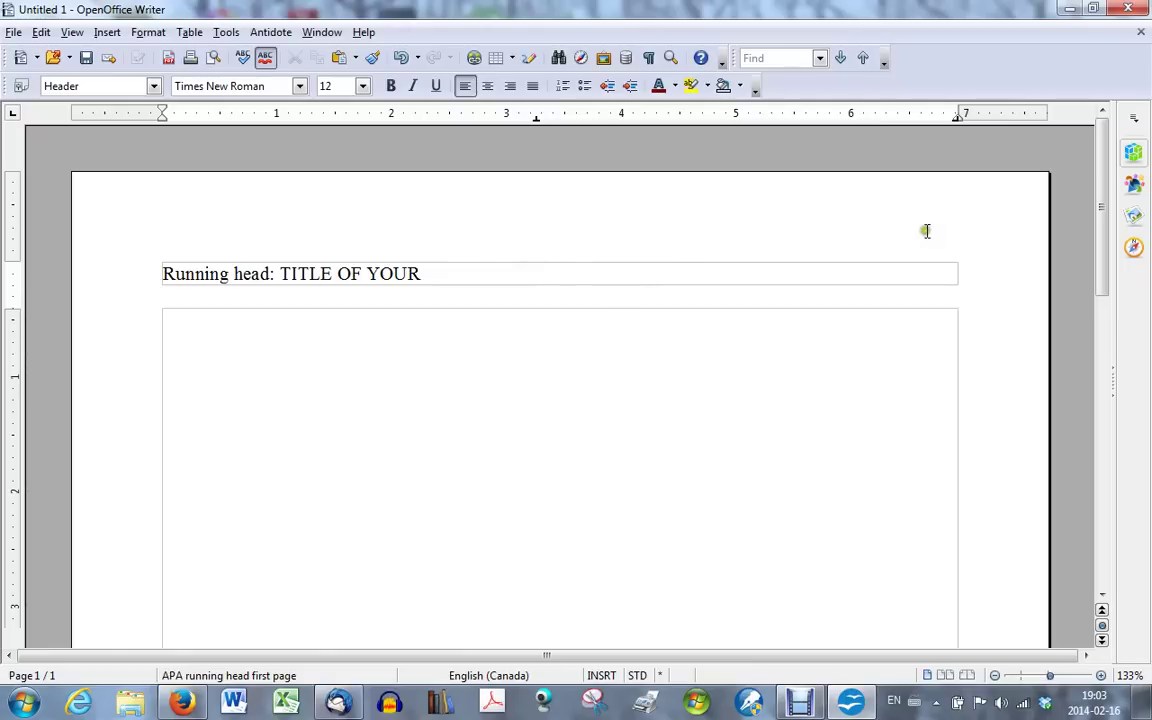
left_click(957, 118)
key("Tab")
Insert a Page Number field, showing 1, at the right end of the first-page header
left_click(106, 32)
mouse_move(129, 69)
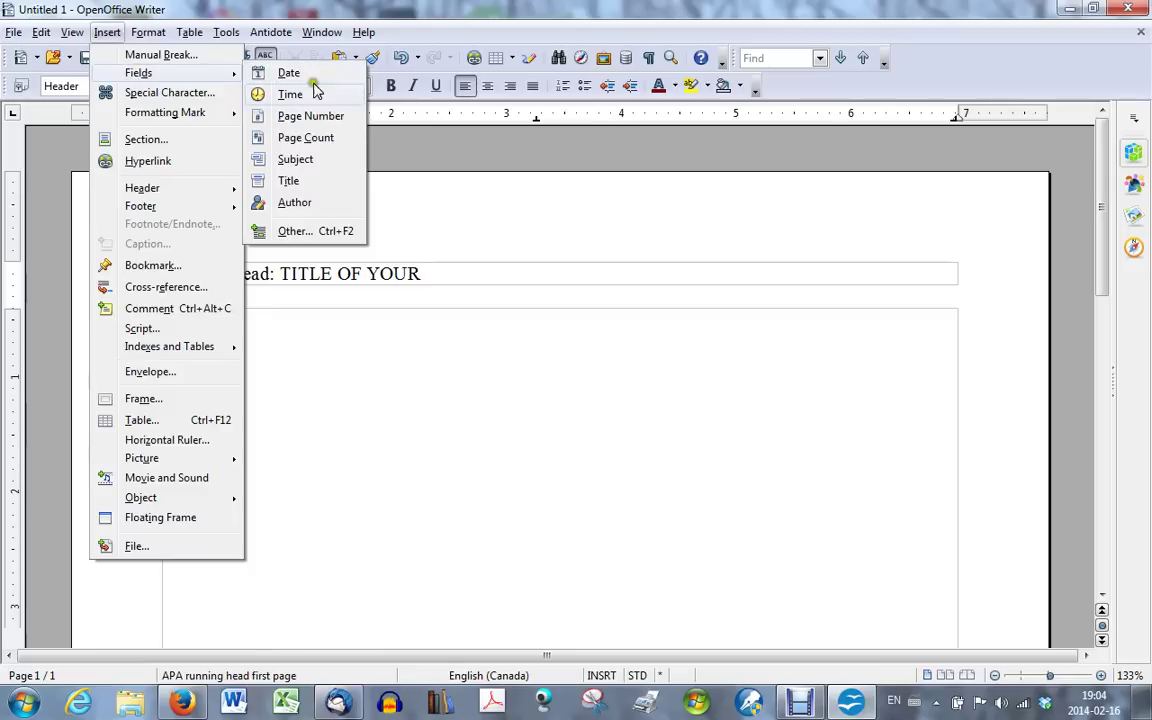
left_click(320, 116)
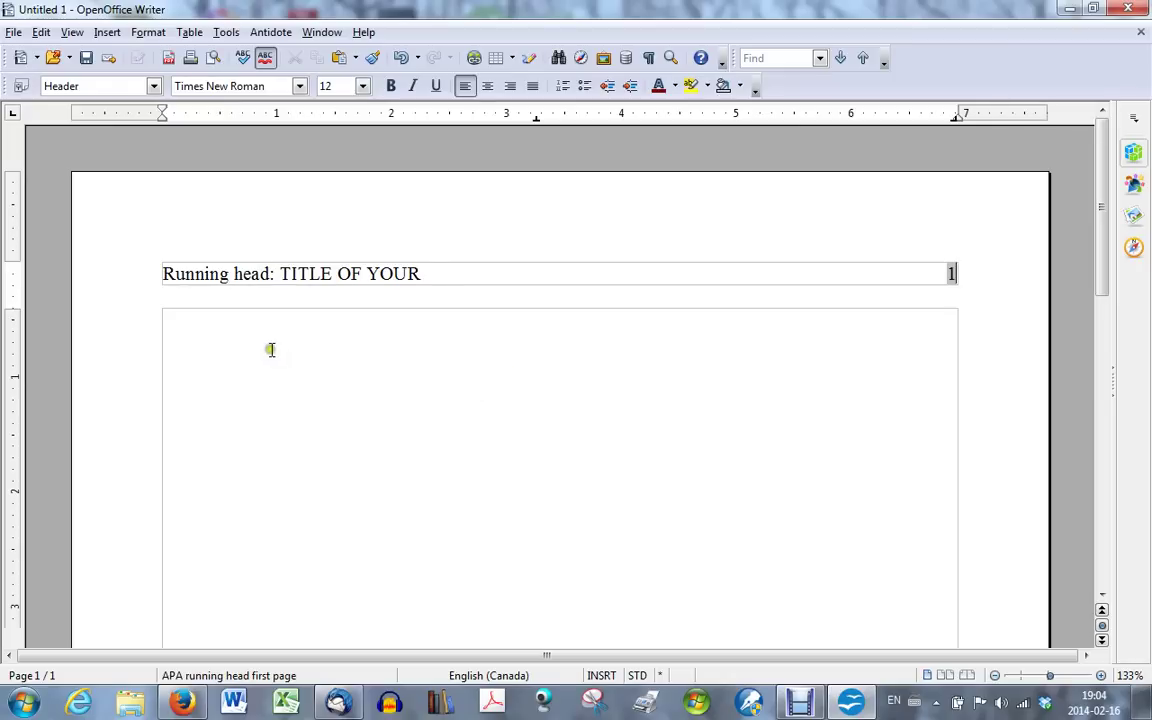
left_click(170, 325)
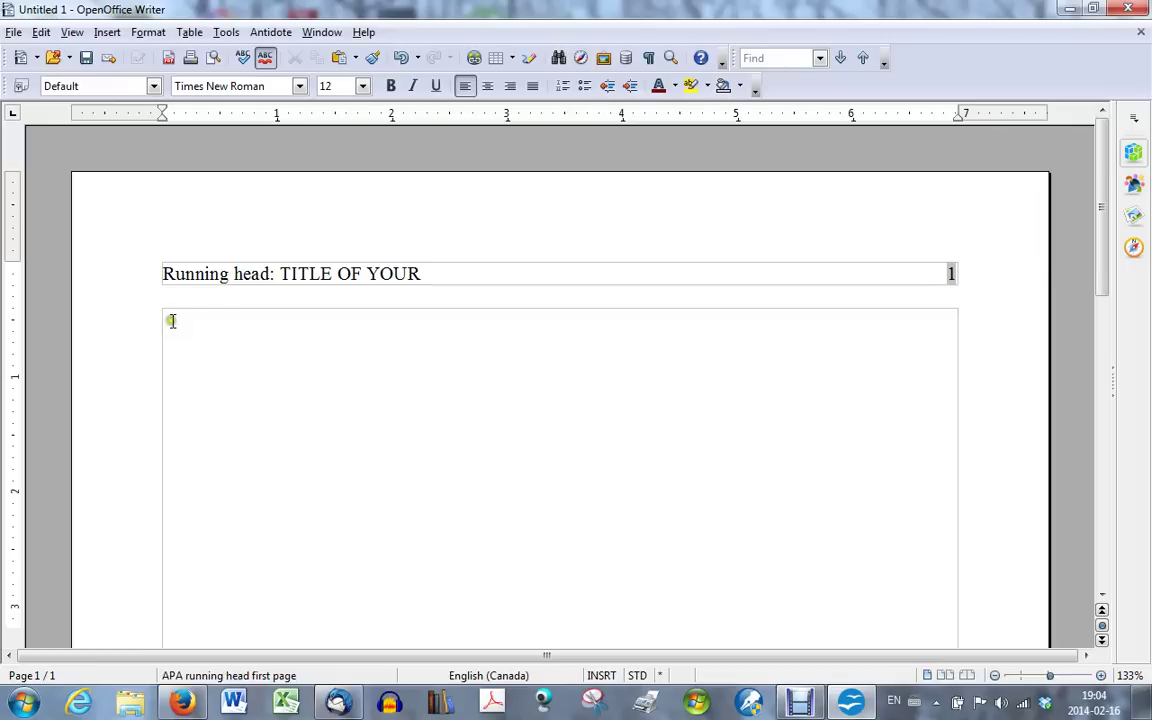
Start the body text with Caps Lock off, leaving the paragraph left-aligned after trying centre
left_click(168, 320)
key("Caps_Lock")
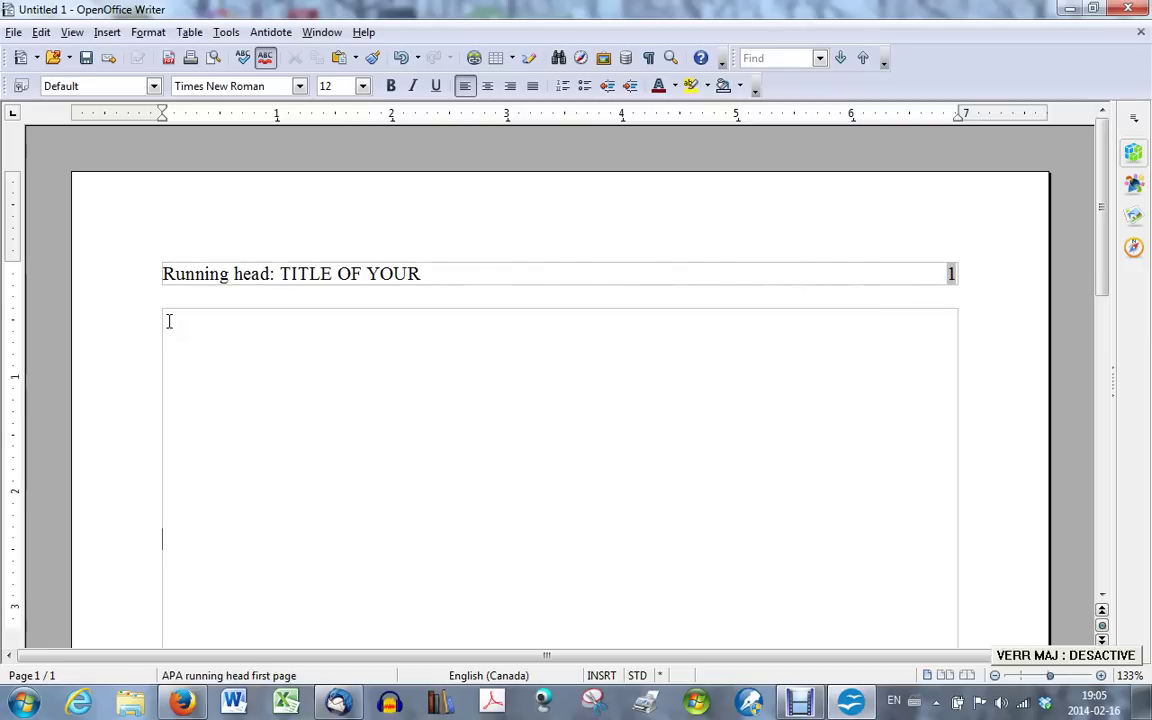
key("ctrl+e")
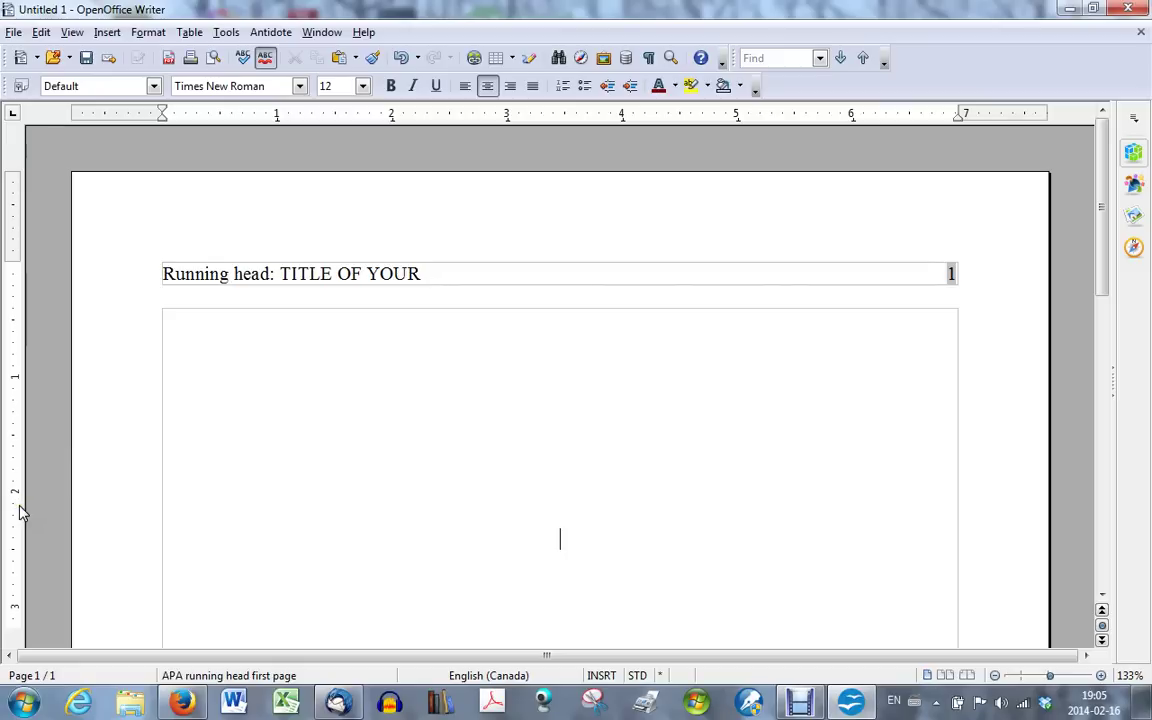
key("ctrl+l")
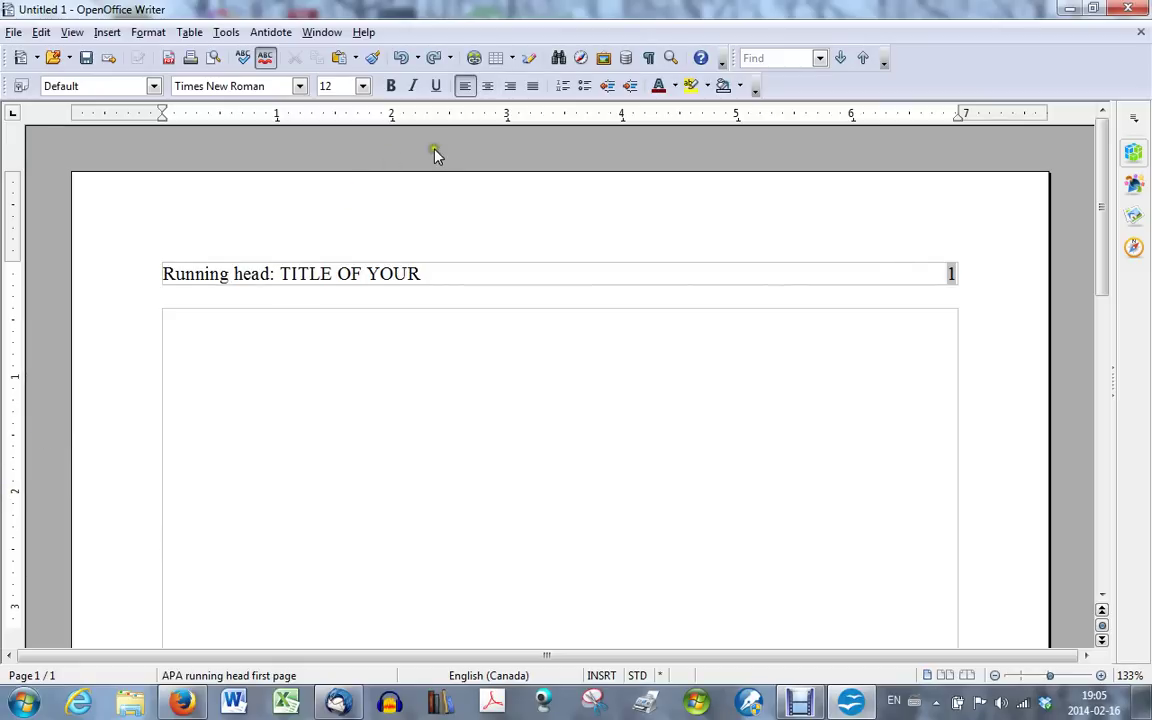
Type centred lines 'The Title of Your Paper', the author's name, and 'Unniversité du Monde'
left_click(488, 88)
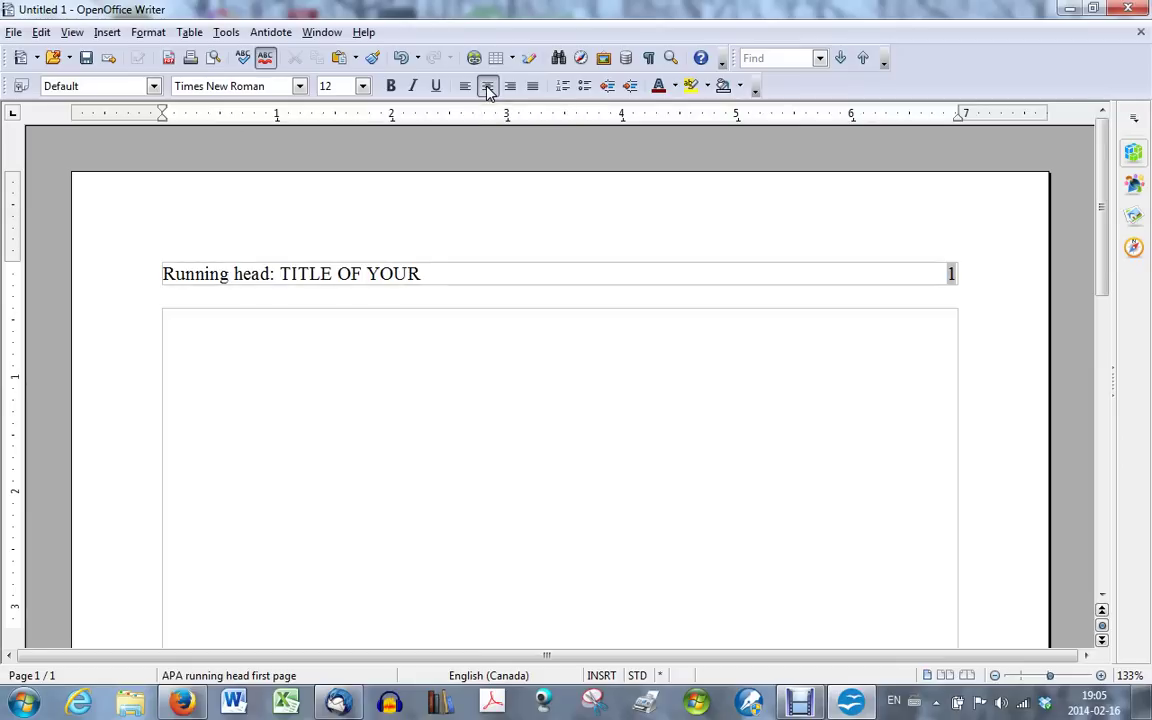
type("The Titl")
key("BackSpace")
key("BackSpace")
type("tle of Your ")
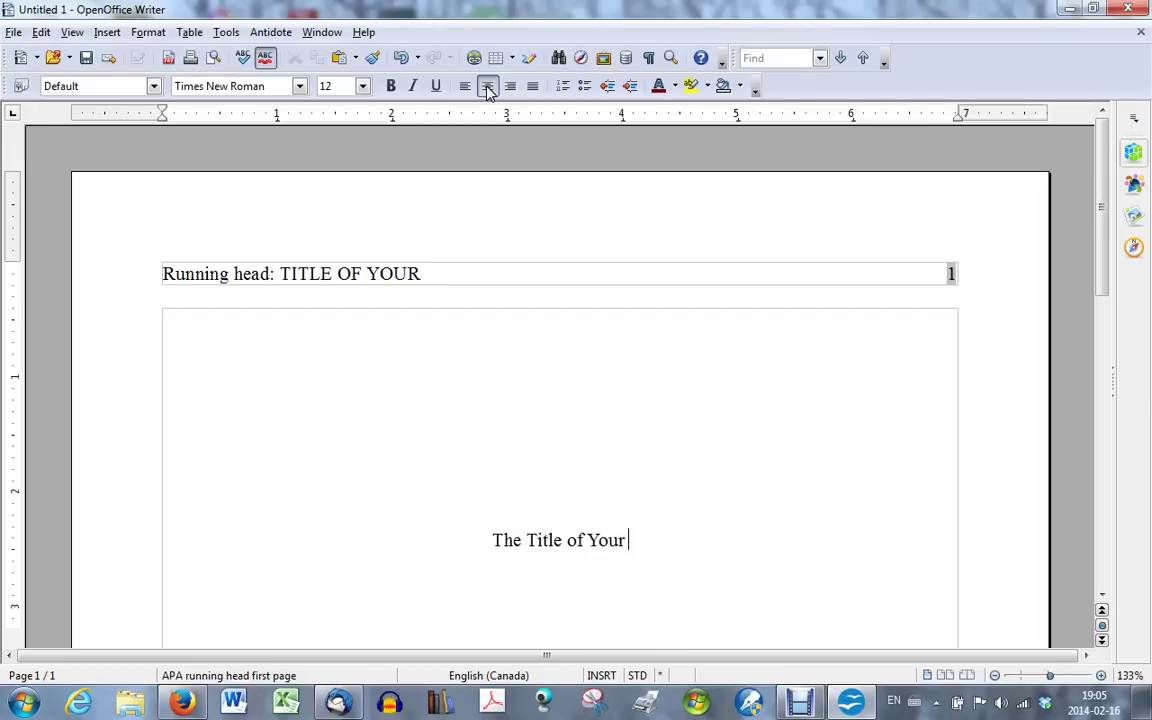
type("Pape")
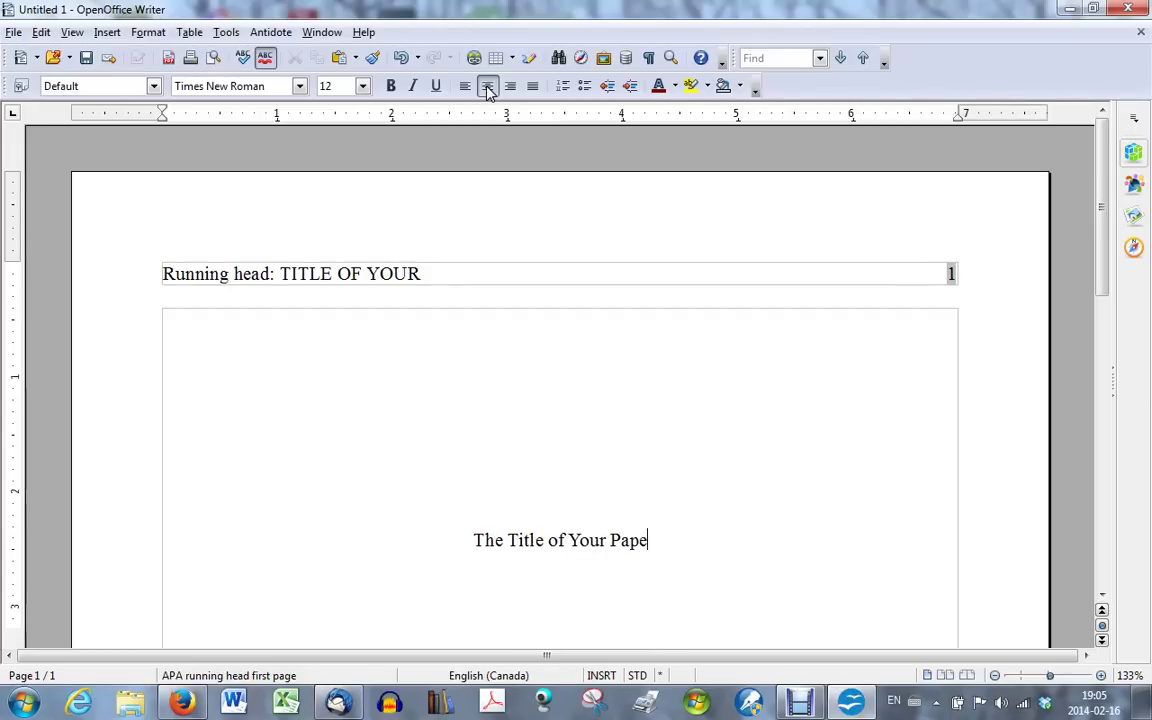
type("r")
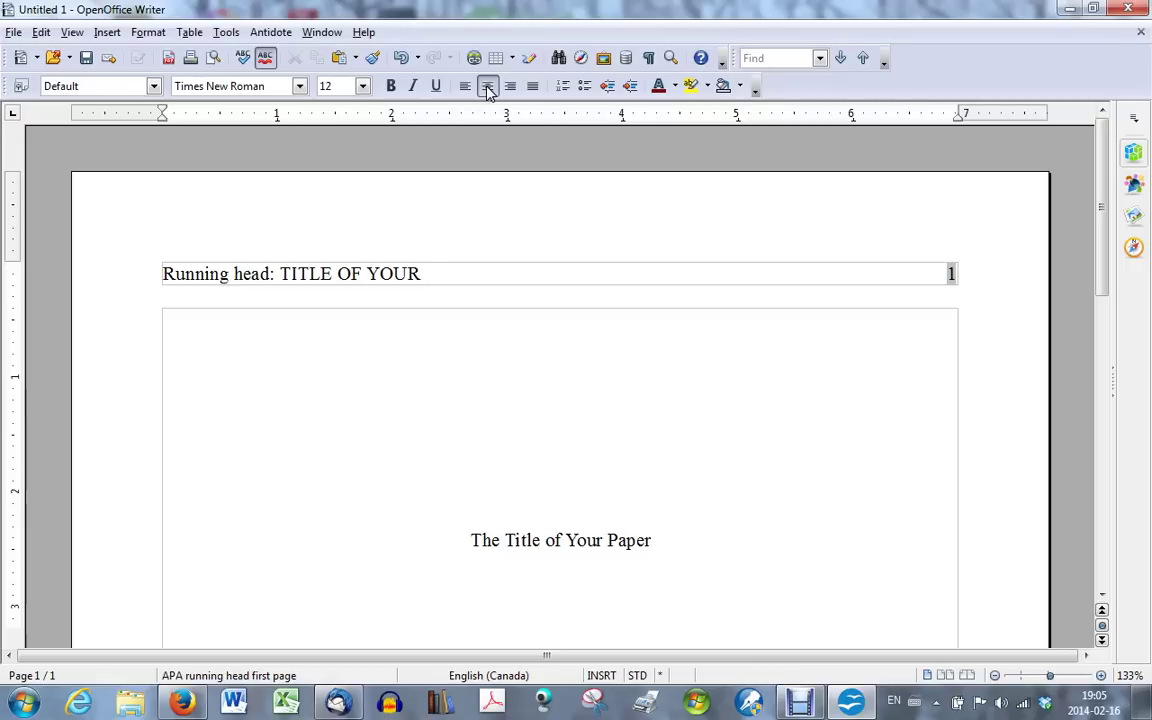
key("Return")
type("Gilles G")
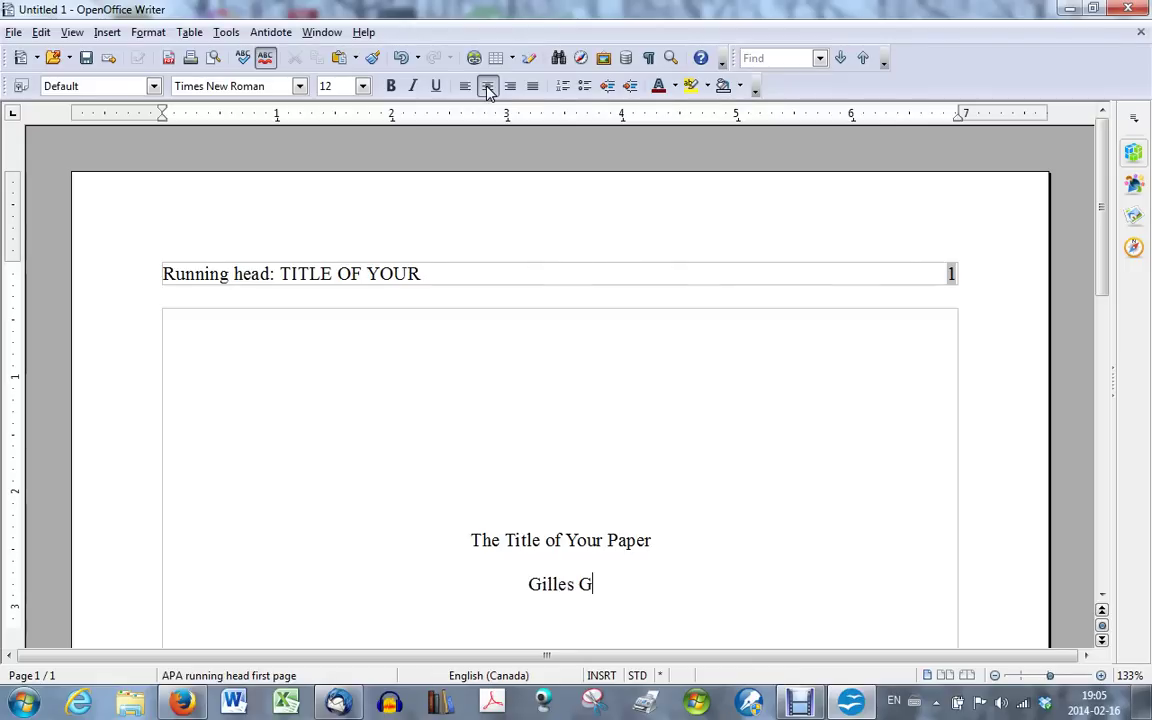
type(". Le Blanc")
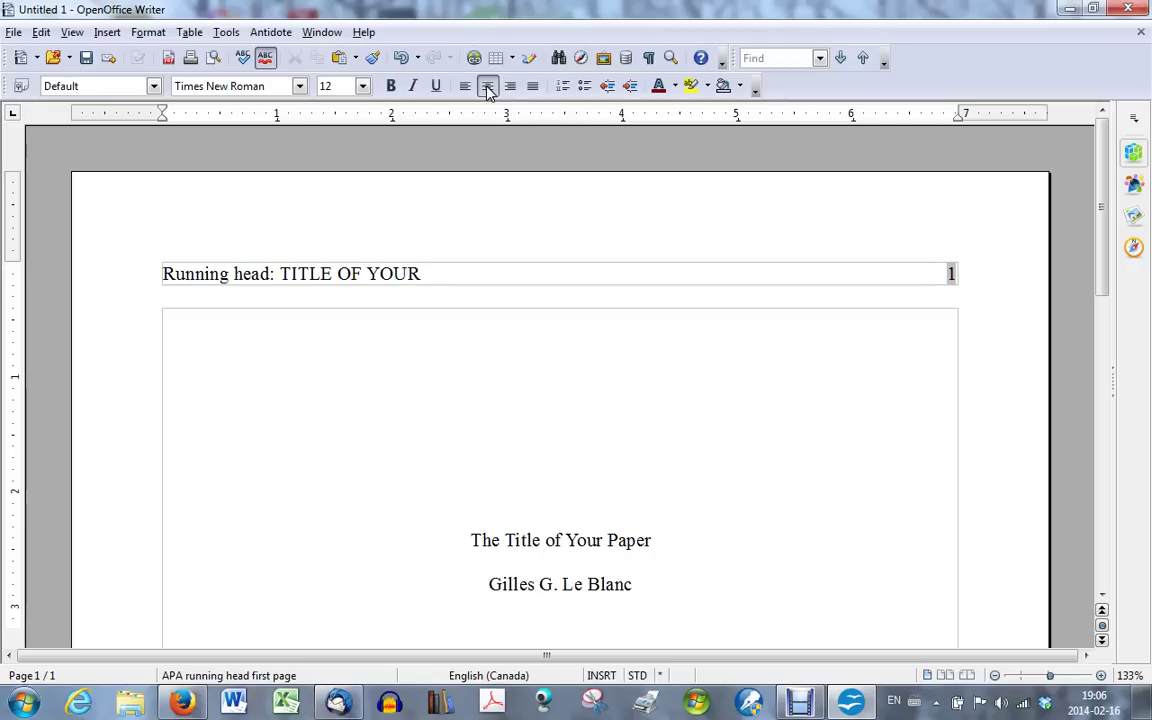
type("Unniversité ")
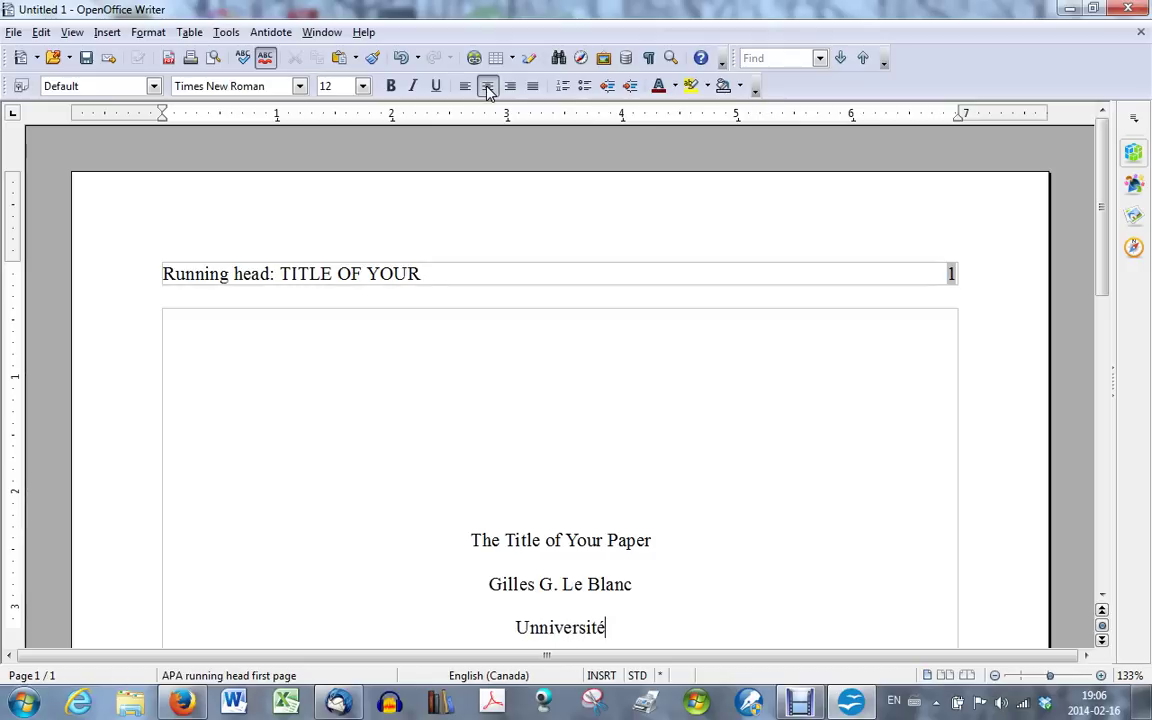
type("du Mond")
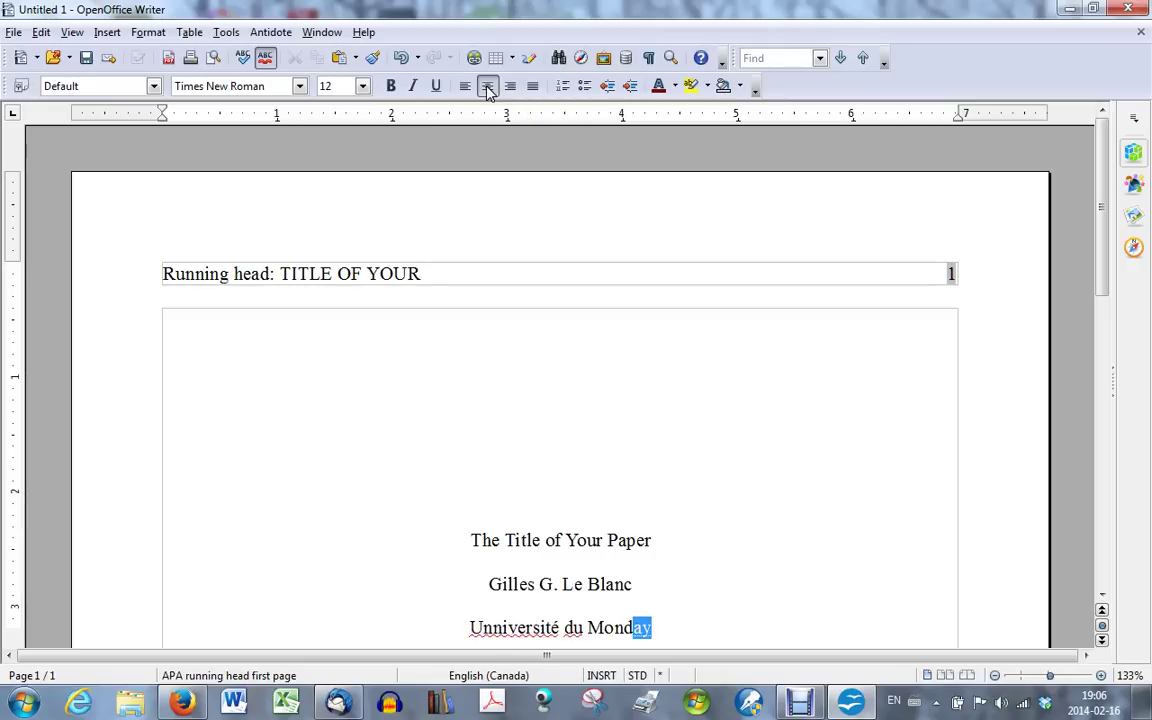
type("e")
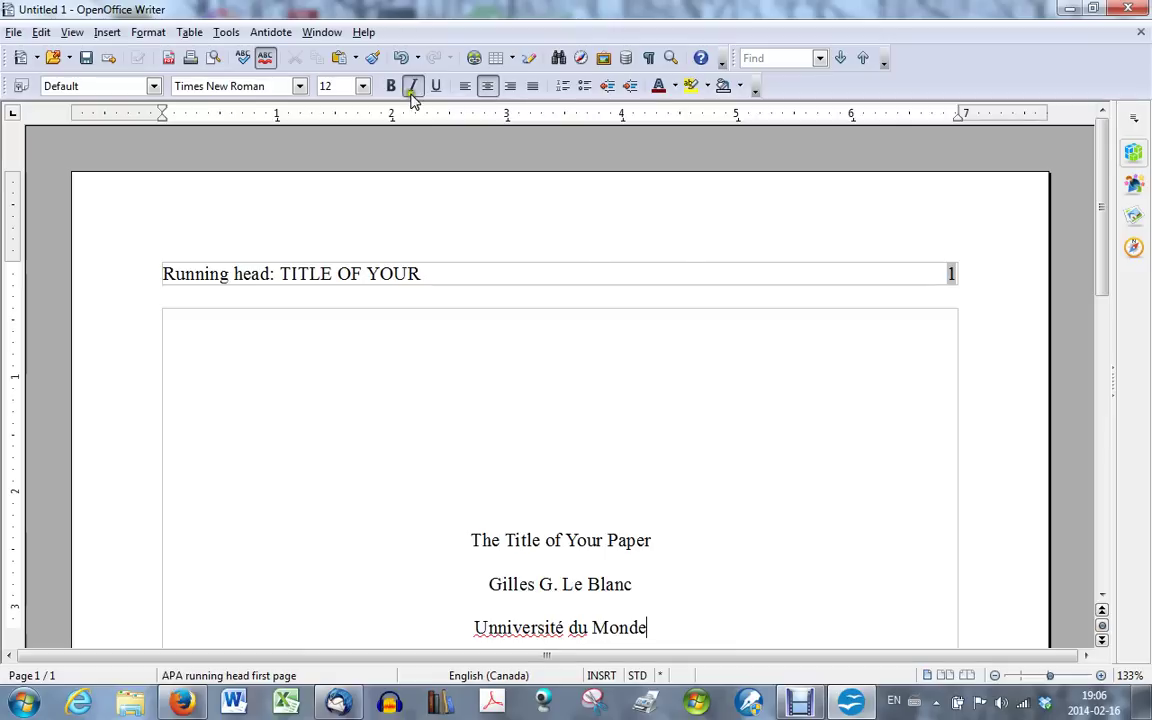
Fix the typo so the institution reads 'Université du Monde', then move into page 2's body
left_click(506, 628)
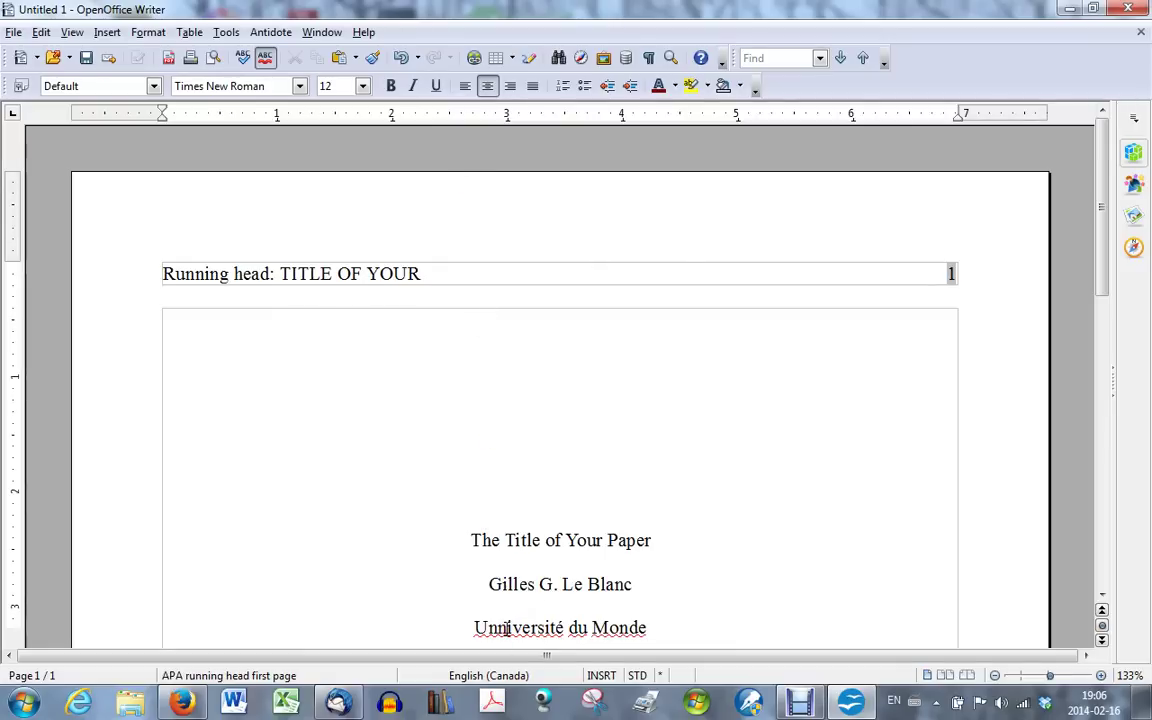
key("BackSpace")
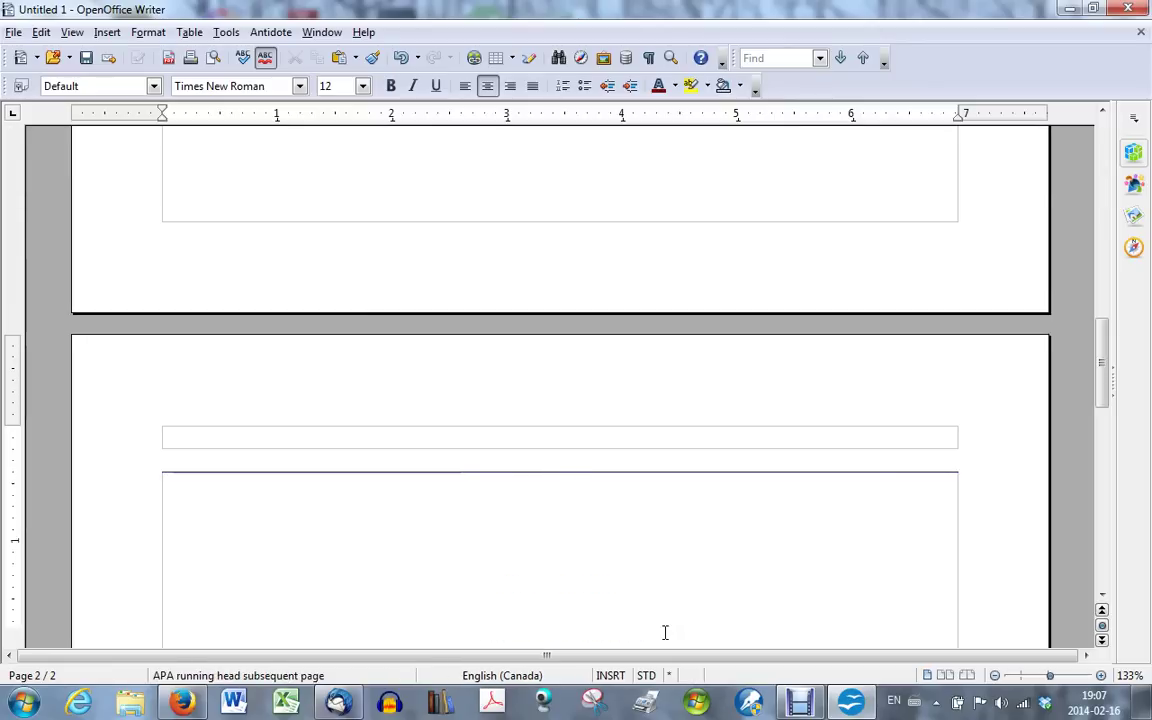
left_click(665, 632)
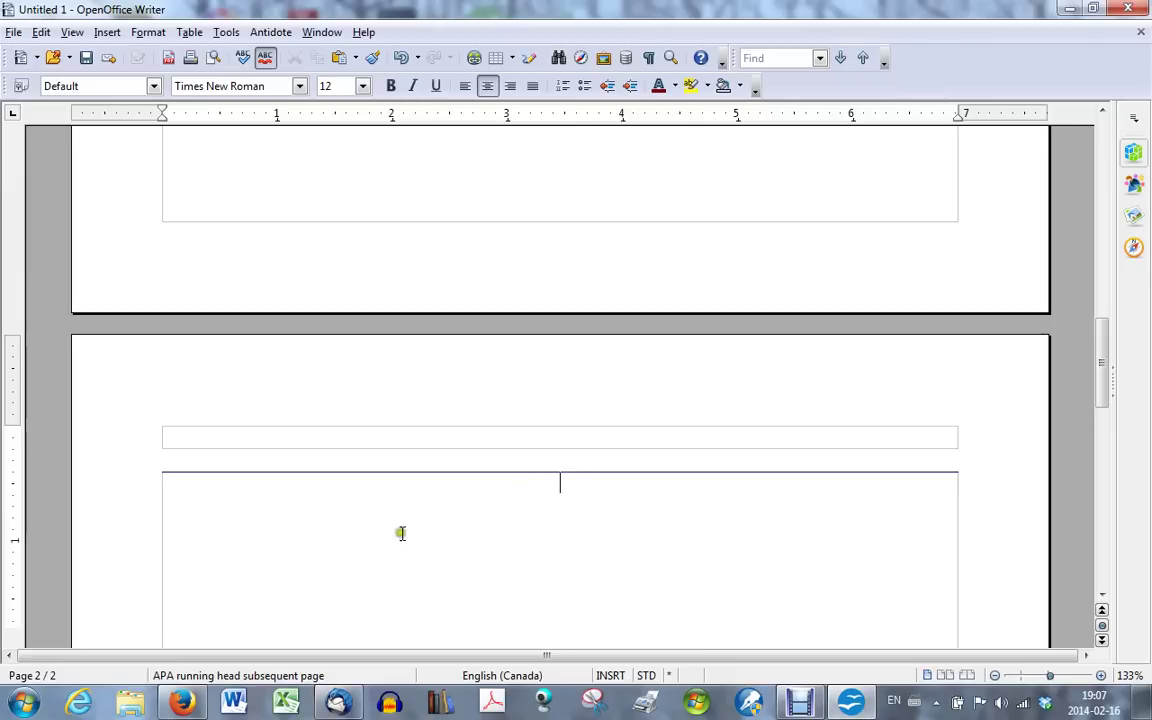
Type 'SHORT TITLE IN ALL CAPS' in page 2's header and move its right tab stop to the margin
left_click(174, 435)
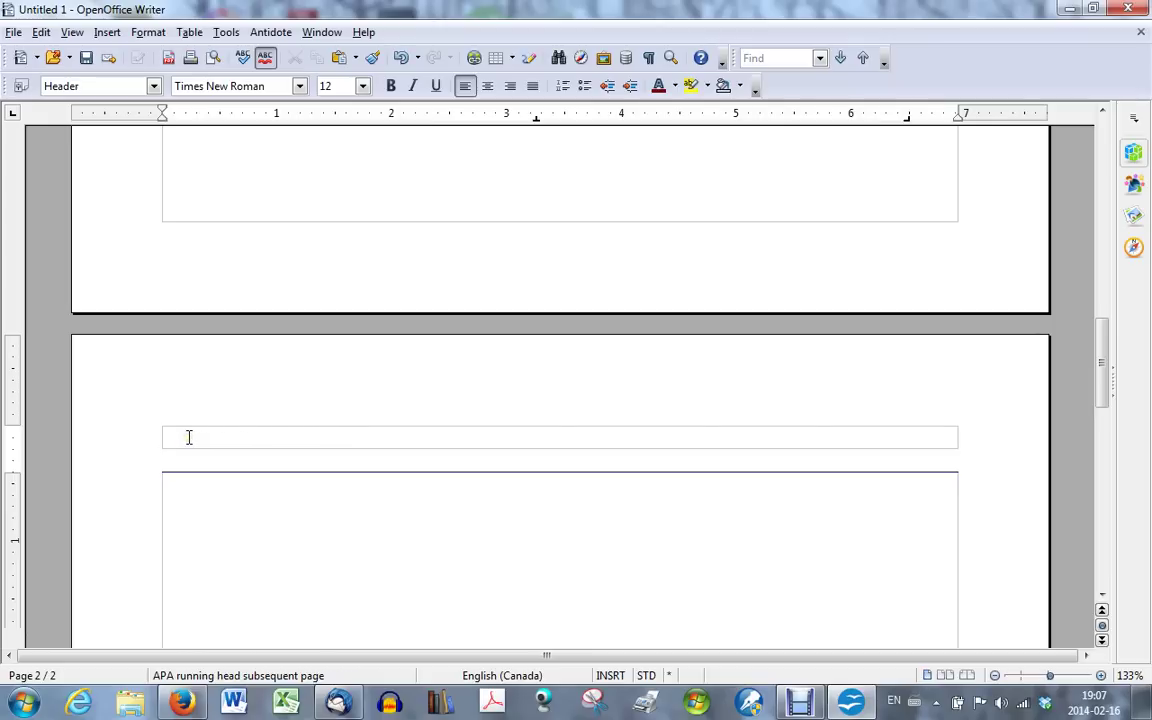
key("Caps_Lock")
type("SHORT TITLE")
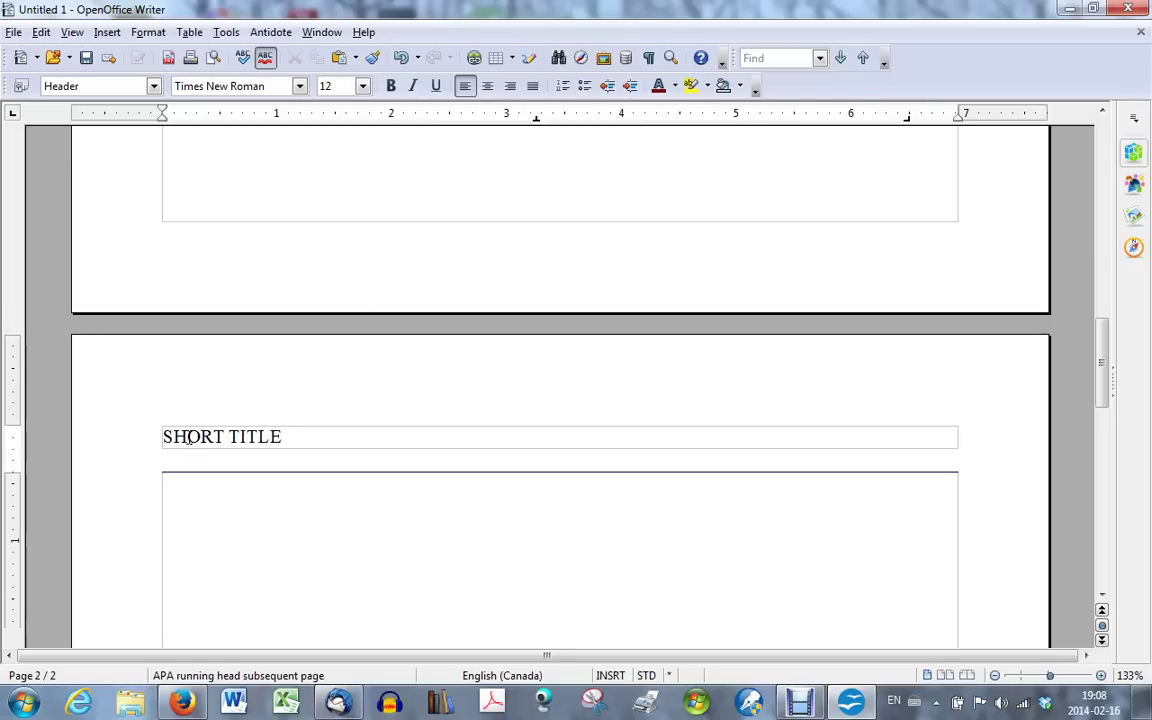
type(" IN ALL CAPS")
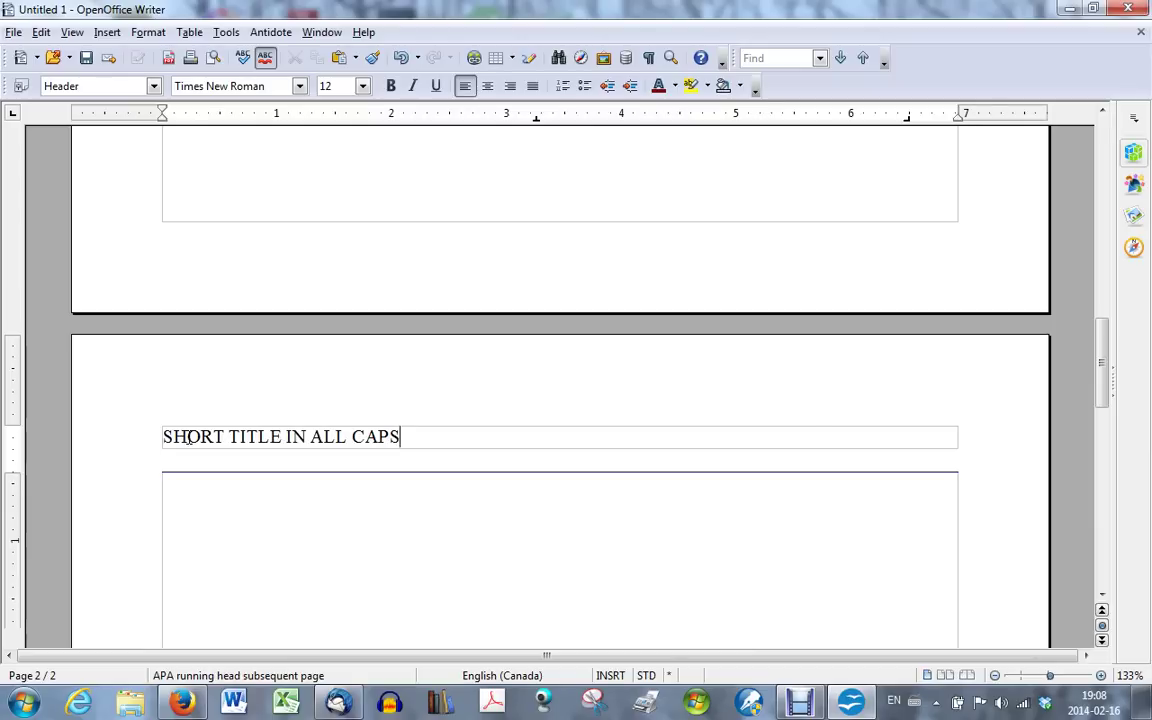
key("Tab")
left_click_drag(908, 121, 956, 121)
key("Tab")
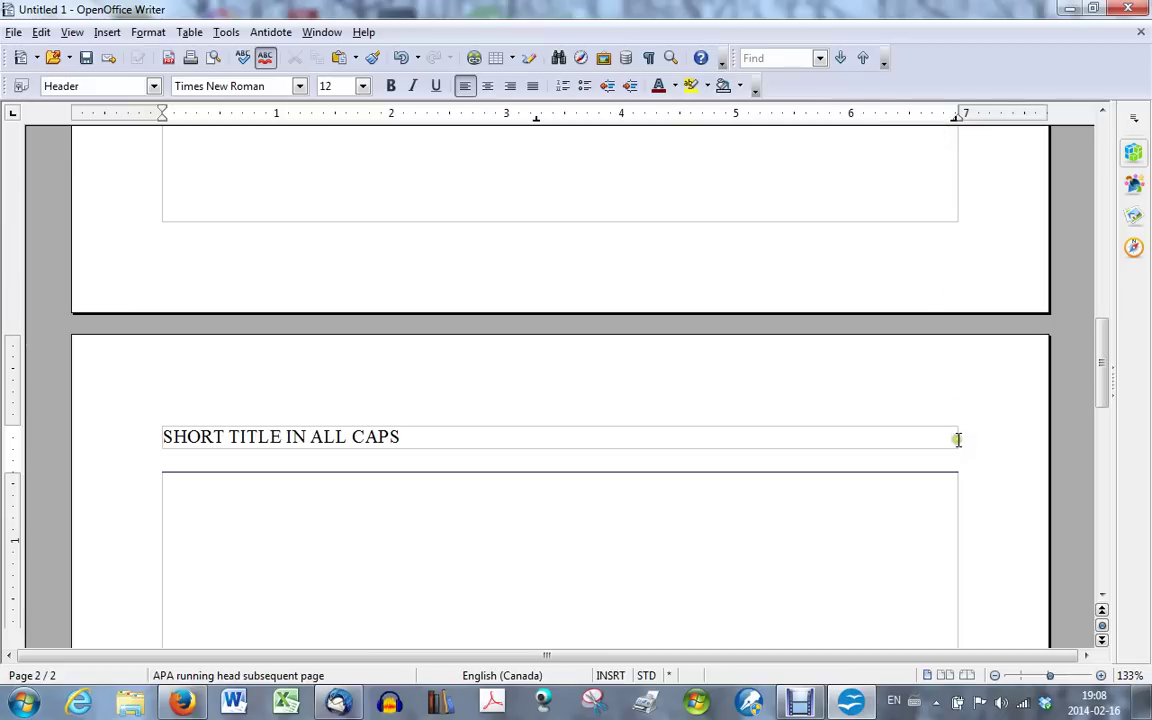
Insert a Page Number field, showing 2, at the right end of page 2's header
left_click(110, 34)
mouse_move(125, 75)
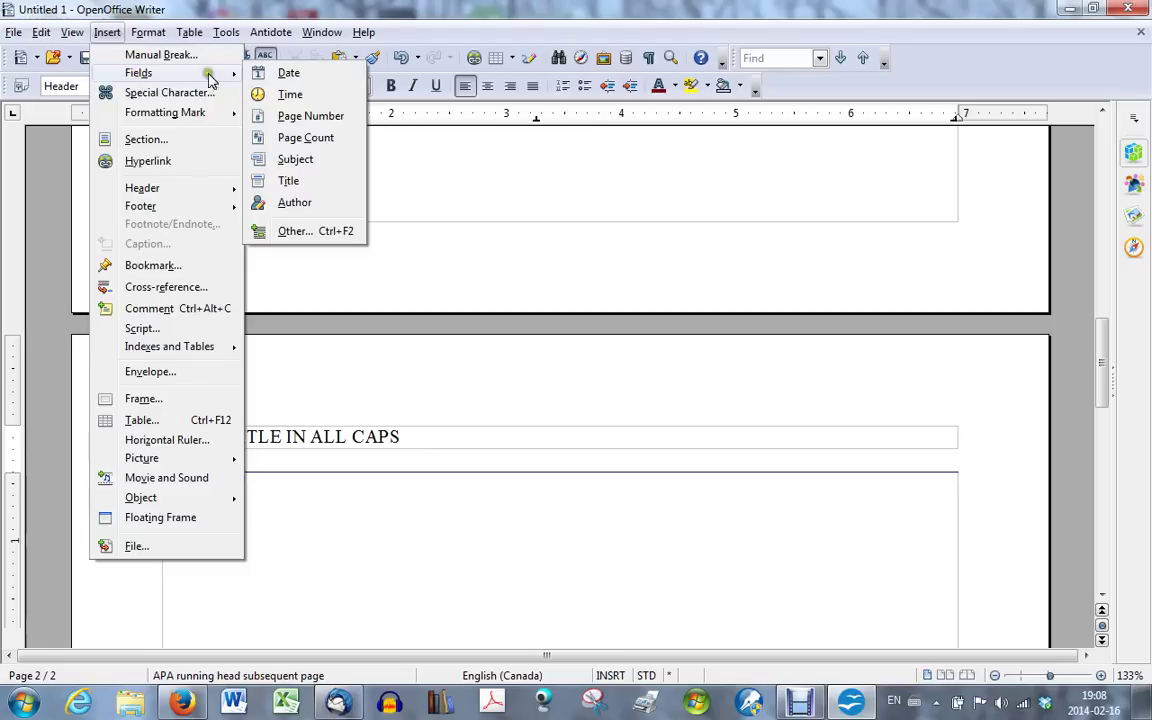
left_click(305, 118)
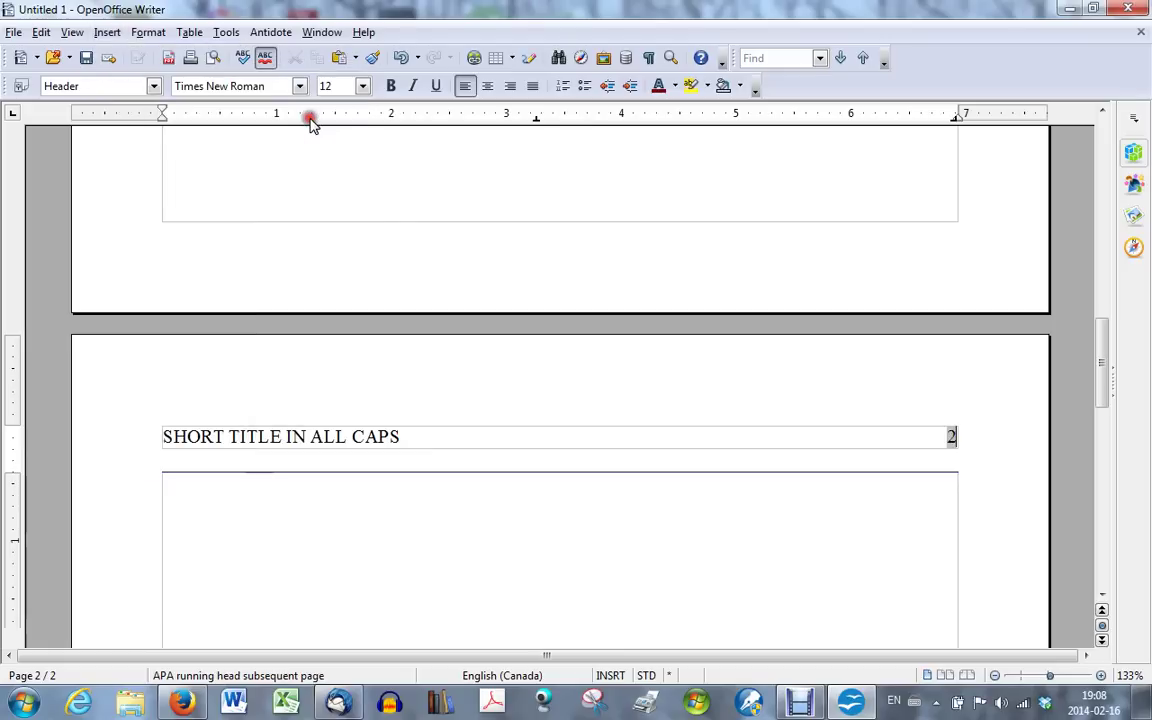
left_click(195, 497)
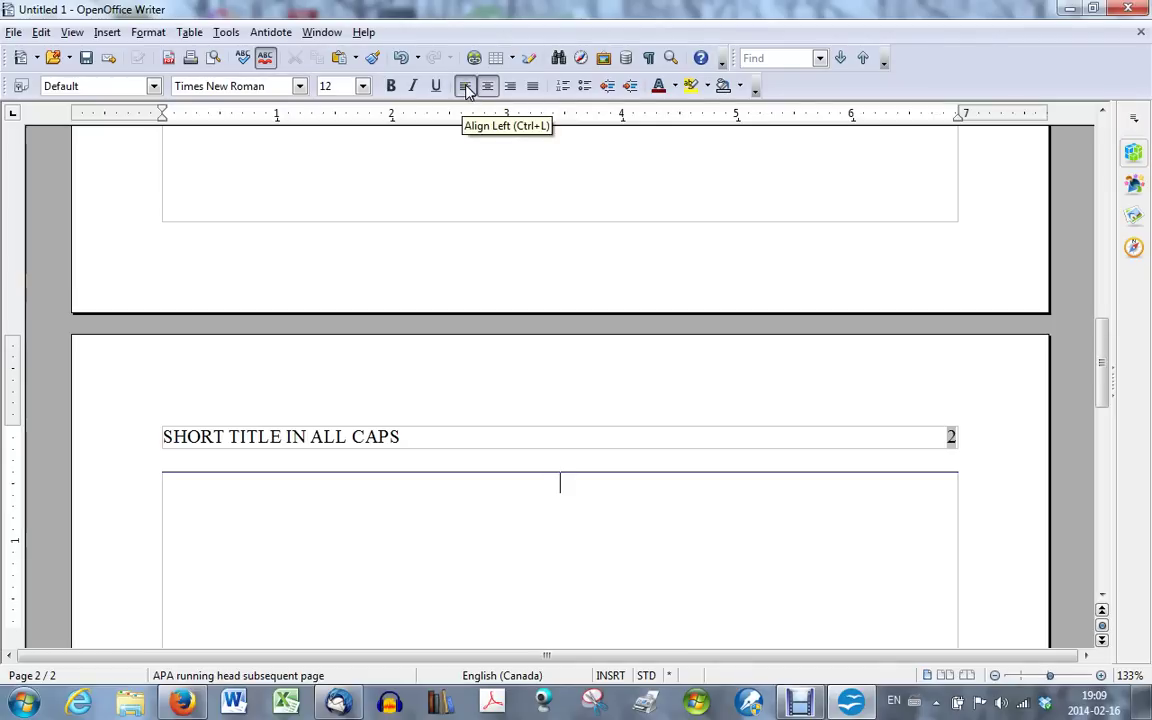
Left-align the body and insert a page break in page 2's body to create page 3
left_click(466, 88)
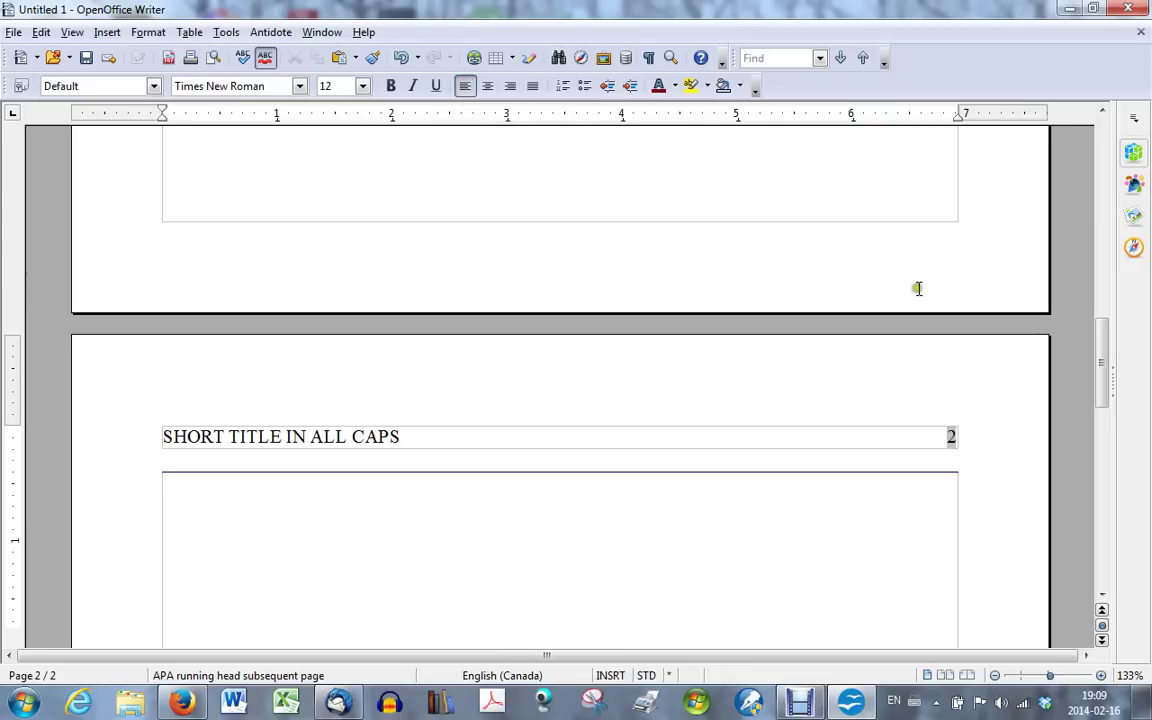
left_click_drag(1100, 337, 1106, 395)
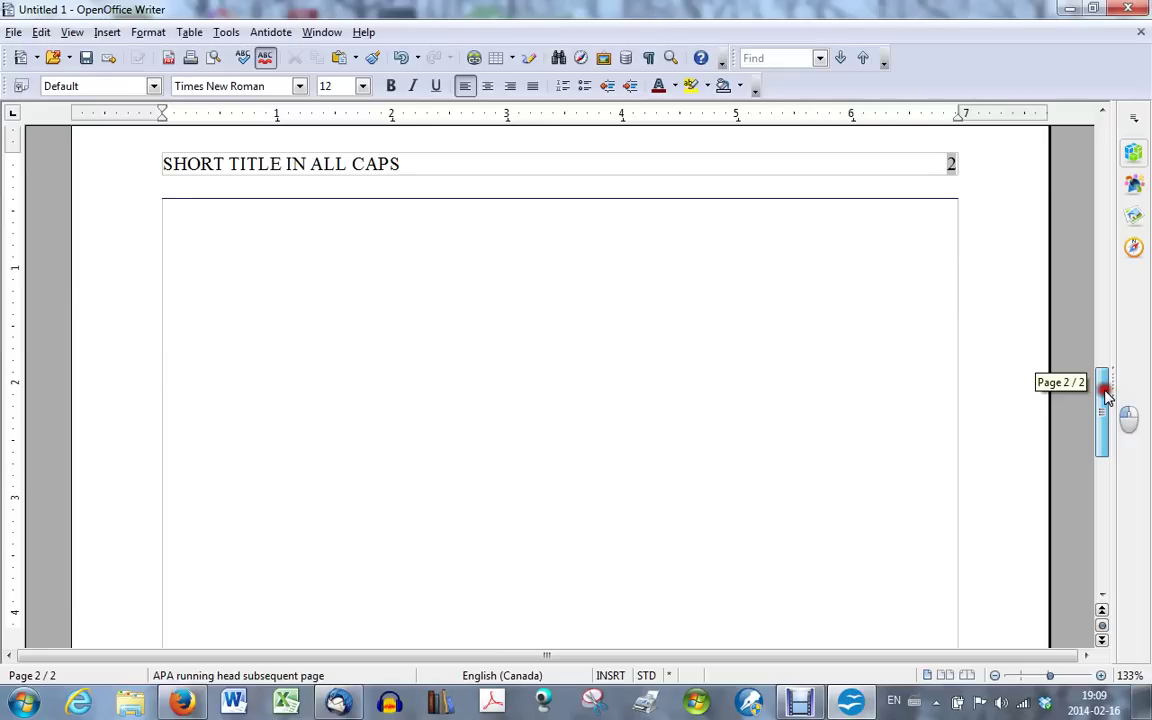
left_click_drag(1106, 395, 1106, 392)
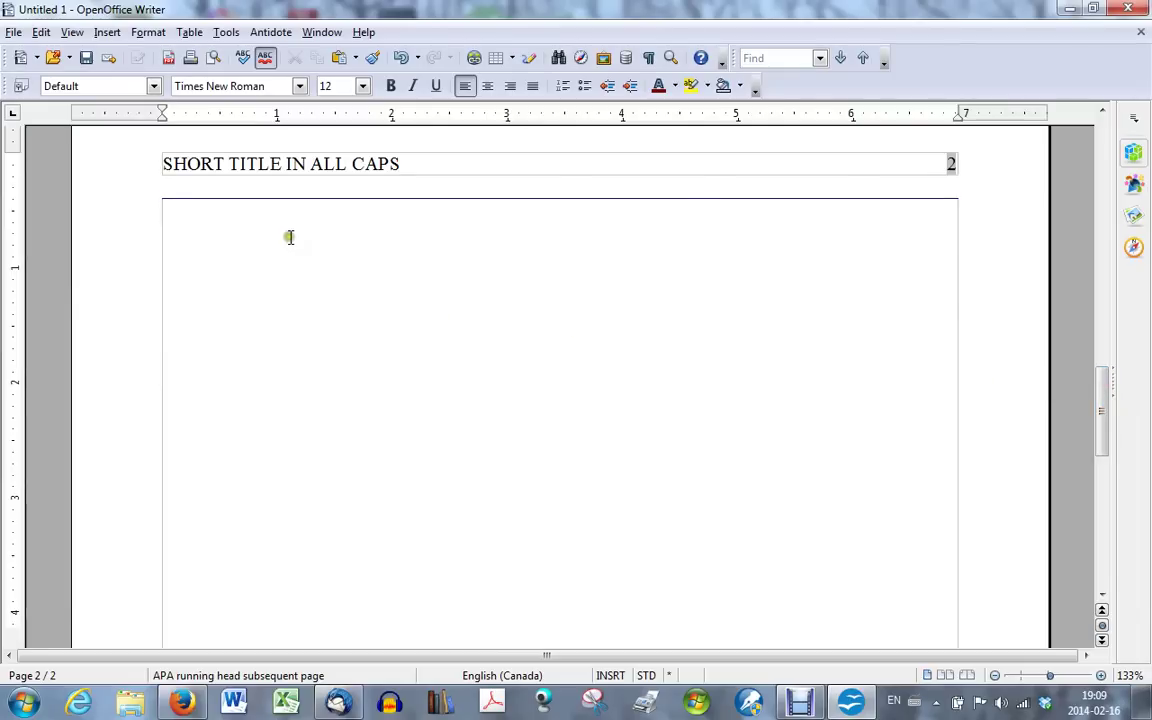
left_click(166, 208)
key("ctrl+Return")
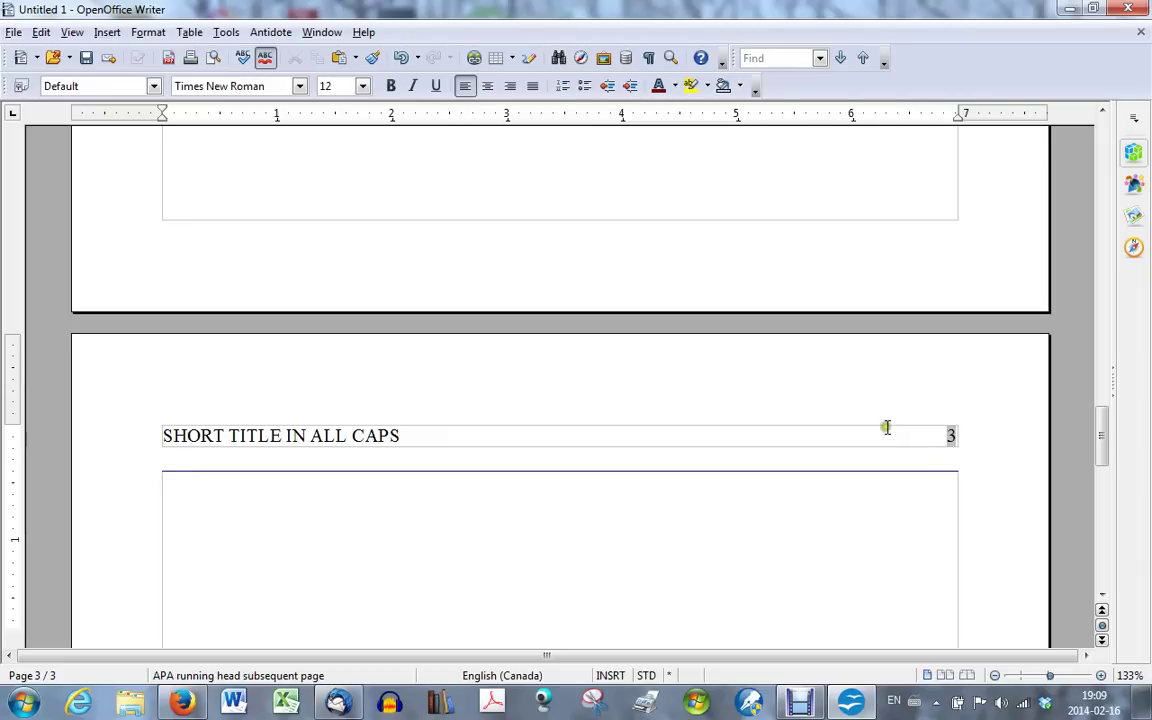
Save As an ODF Text Document Template (.ott) named 'APA style'
left_click(14, 33)
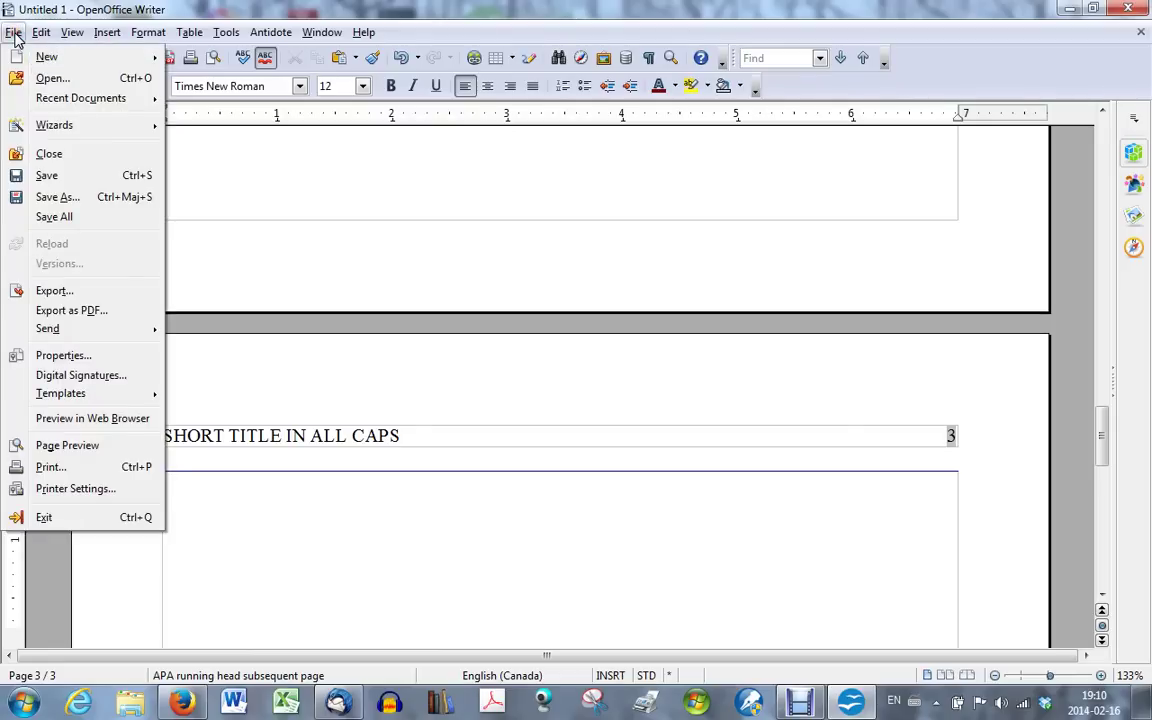
left_click(54, 199)
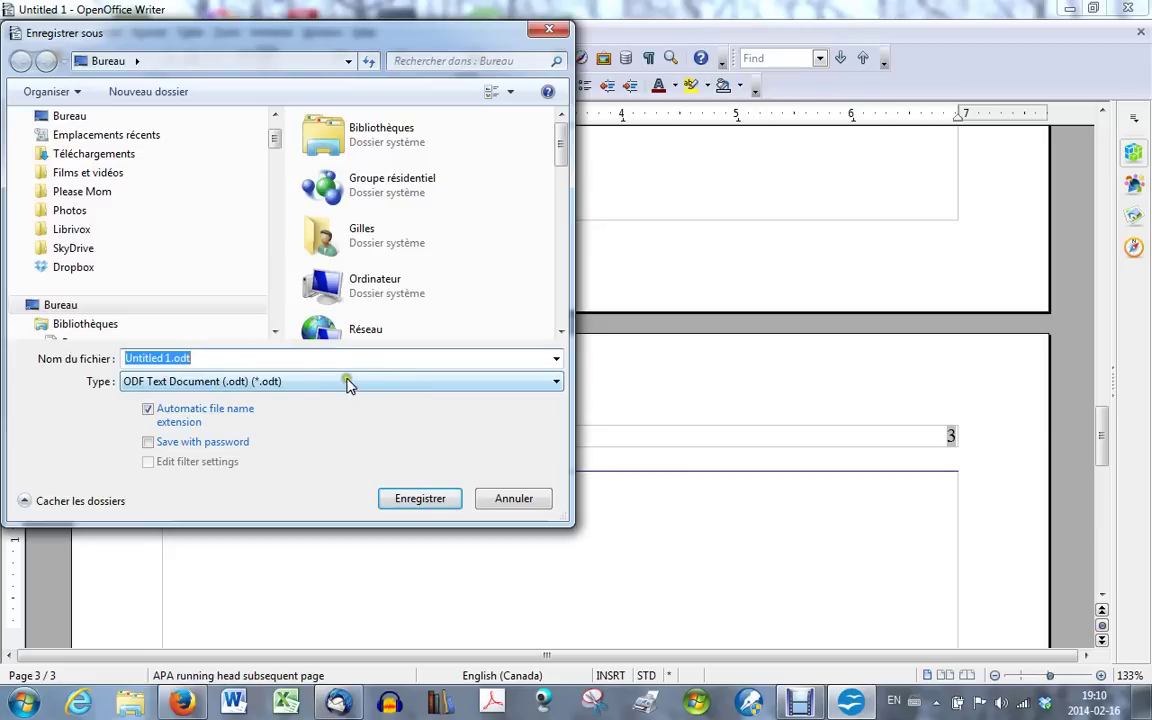
left_click(560, 386)
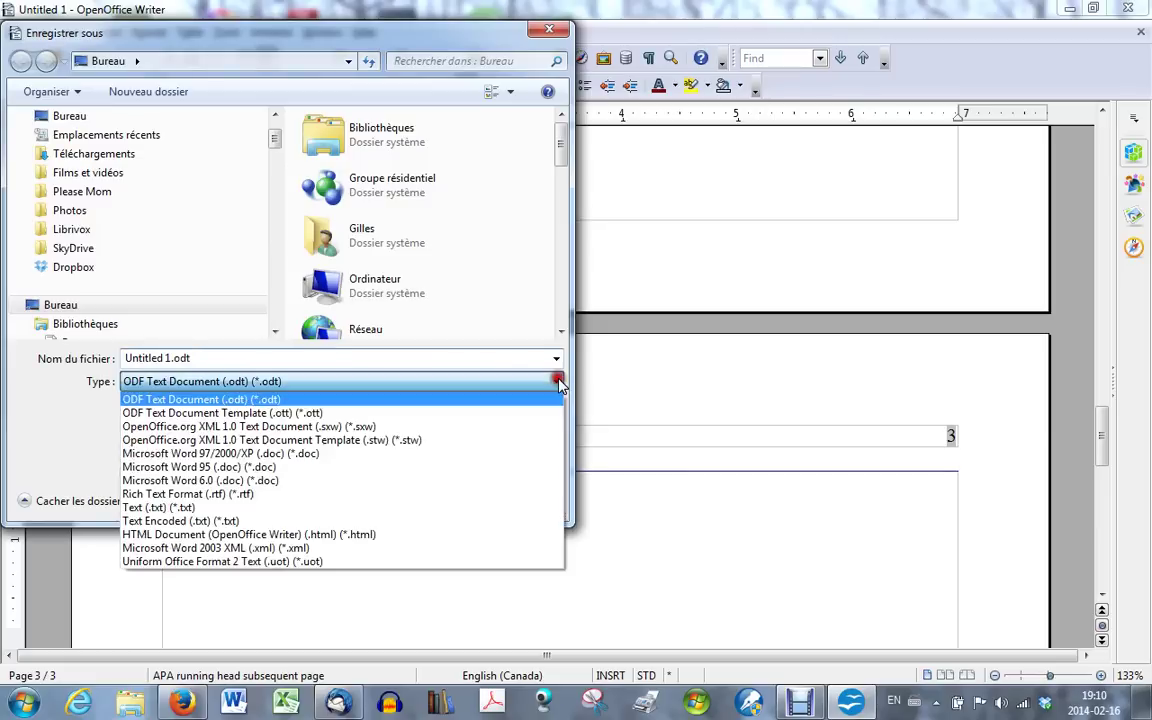
left_click(206, 413)
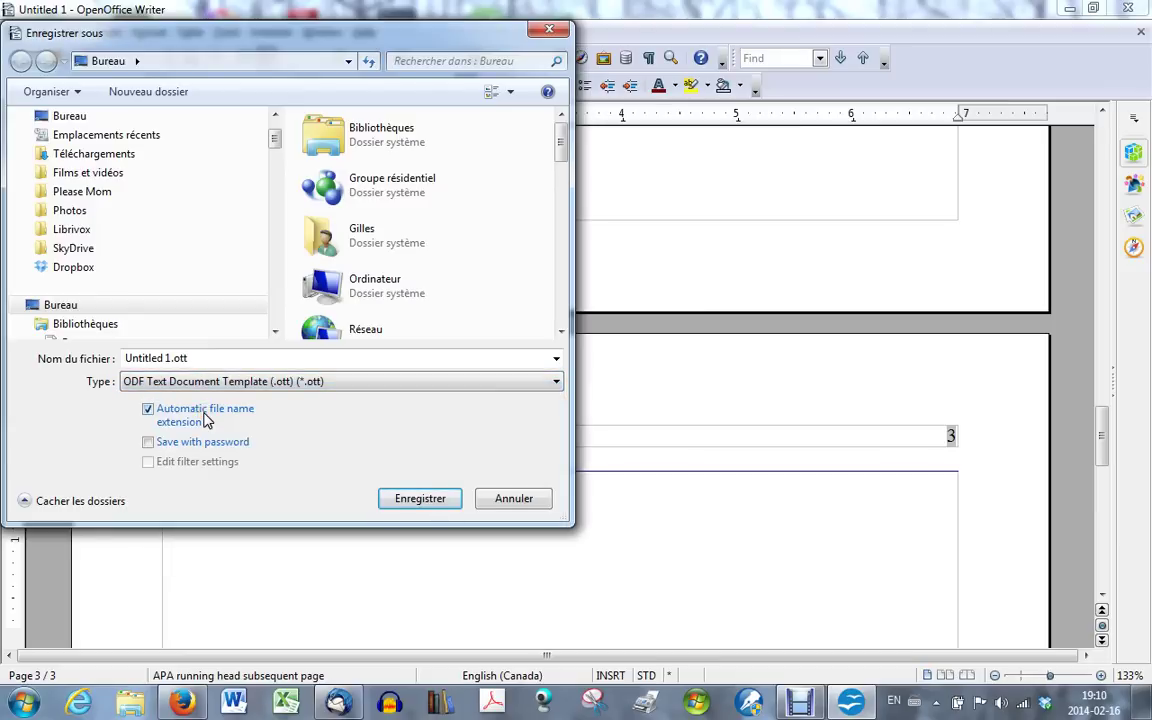
triple_click(190, 358)
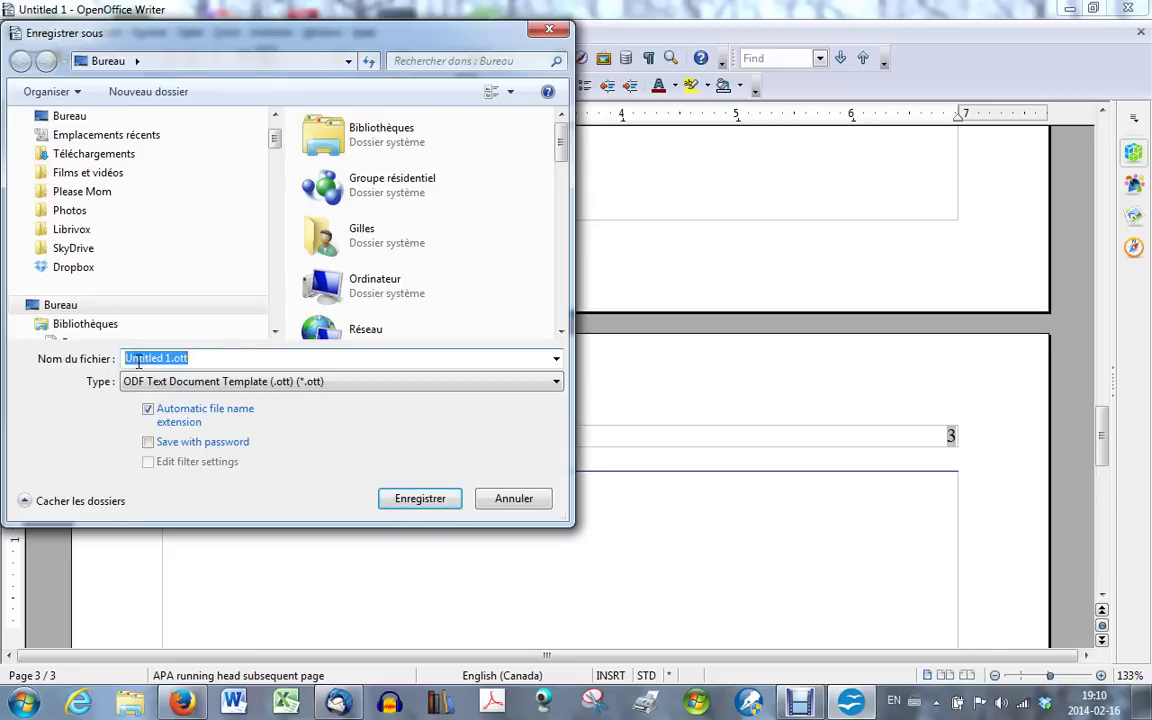
key("Caps_Lock")
type("APA")
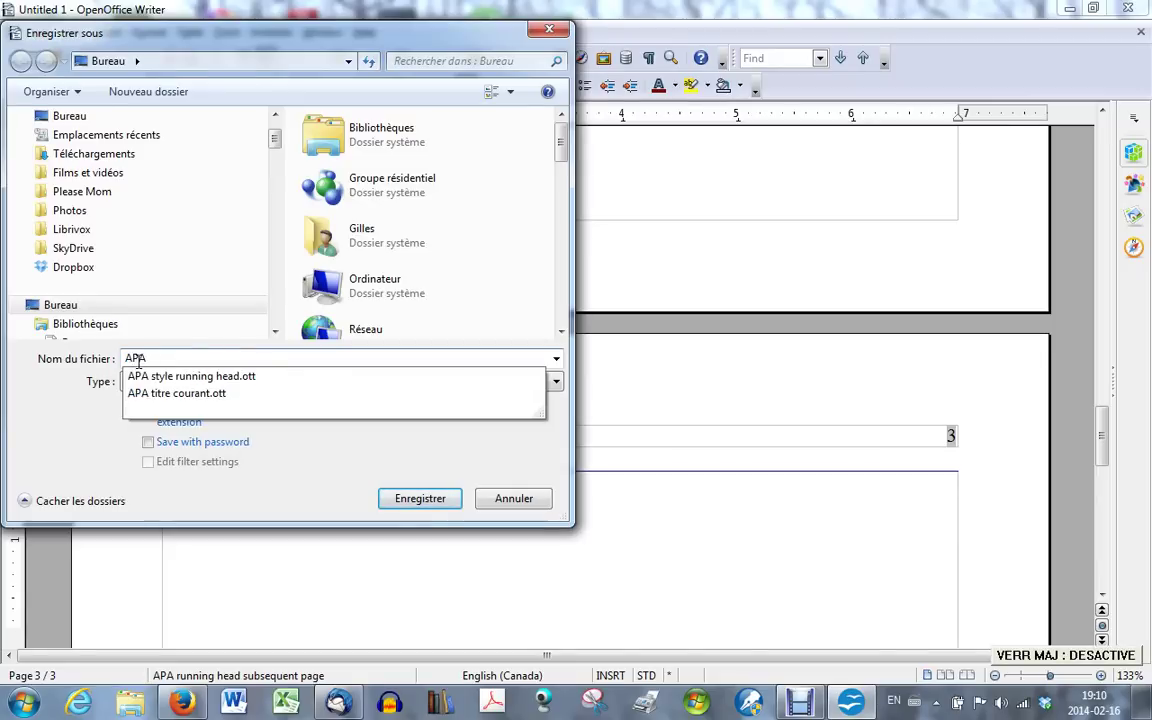
type(" style")
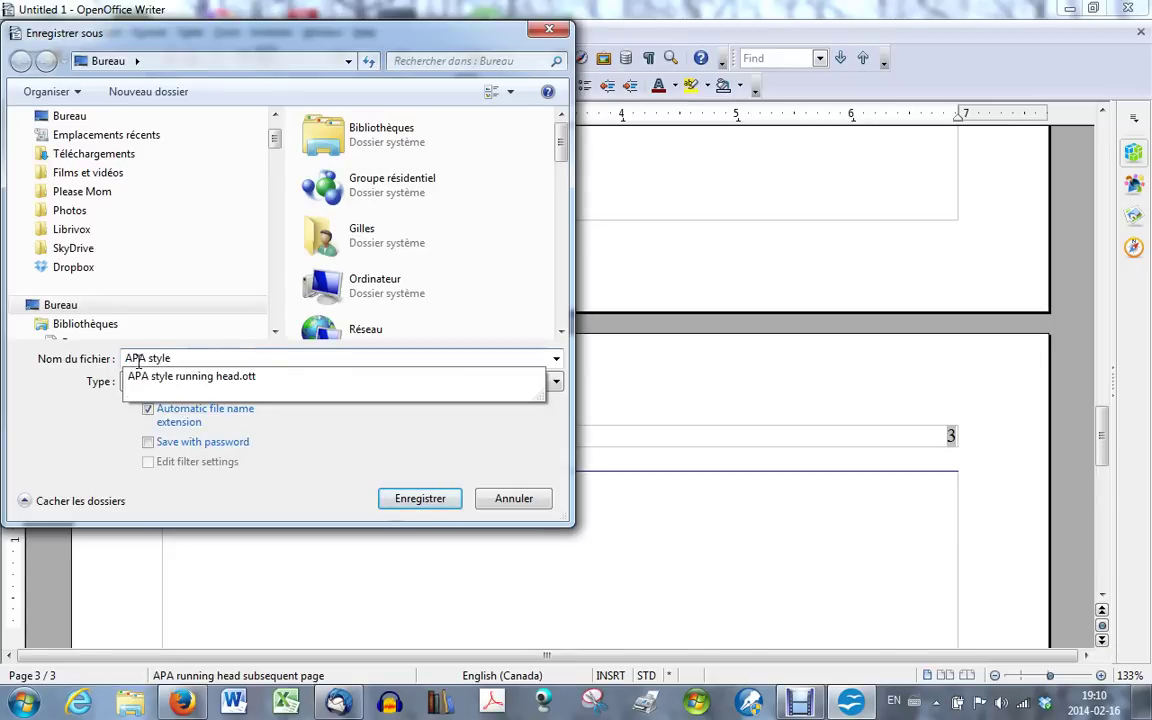
left_click(407, 504)
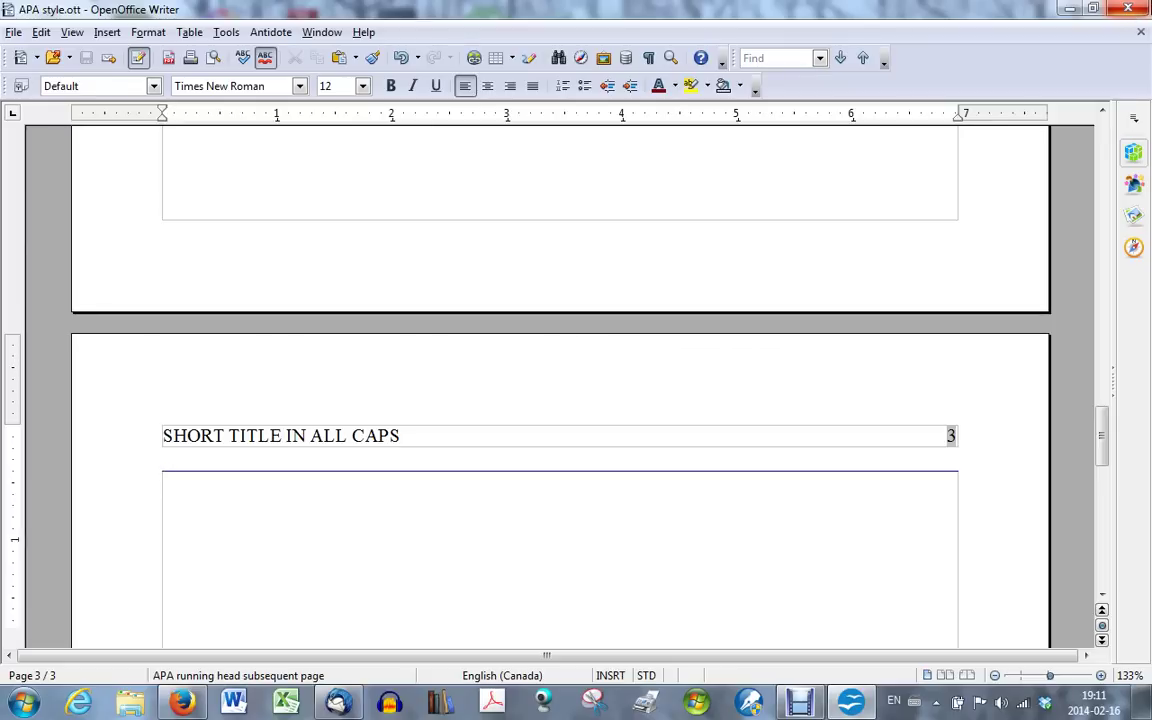
Close Writer and start a new Untitled 1 document from the APA style.ott desktop icon
left_click(1131, 10)
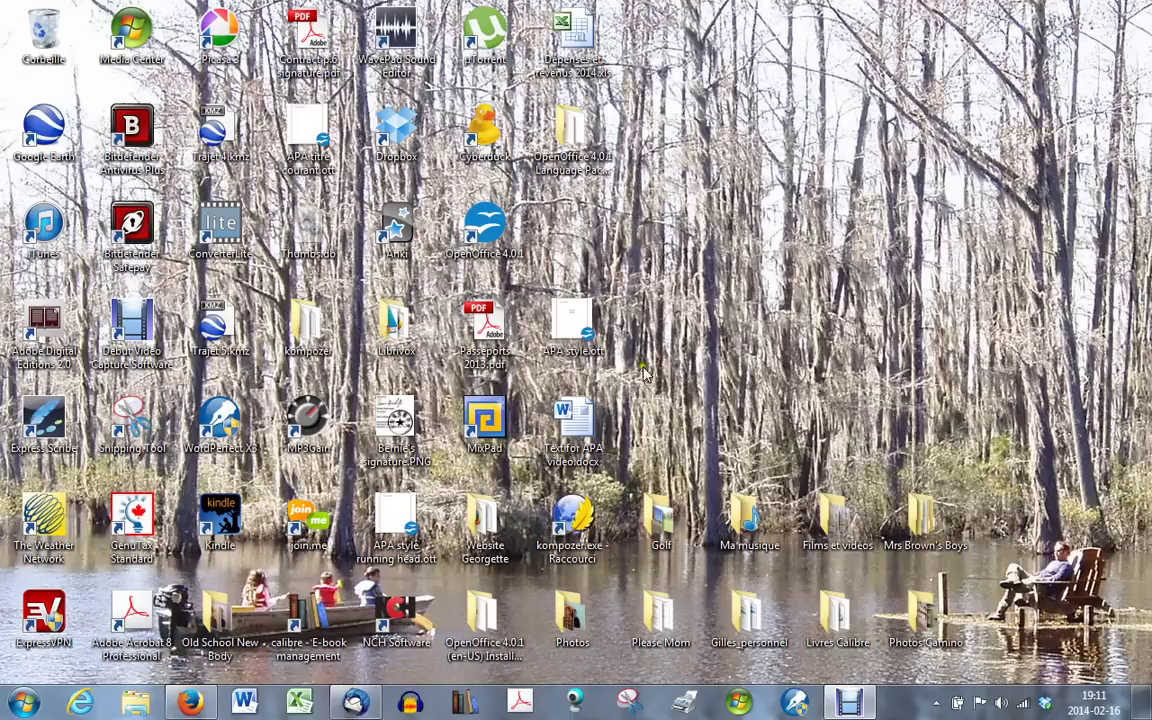
double_click(565, 328)
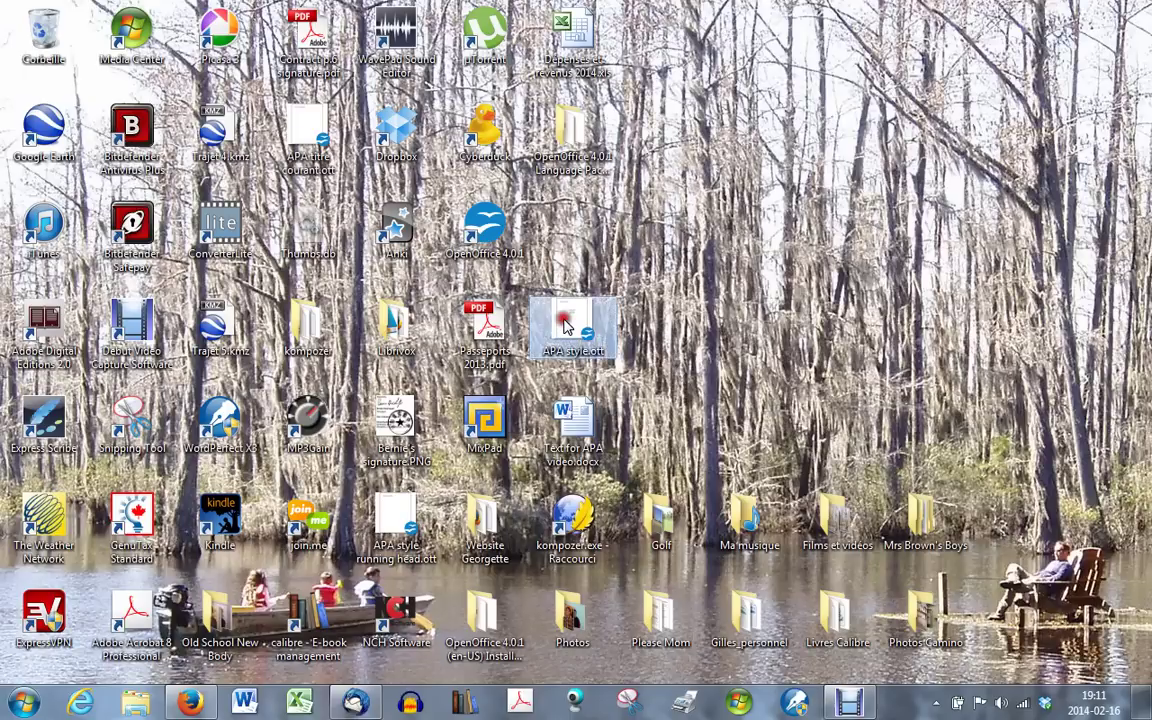